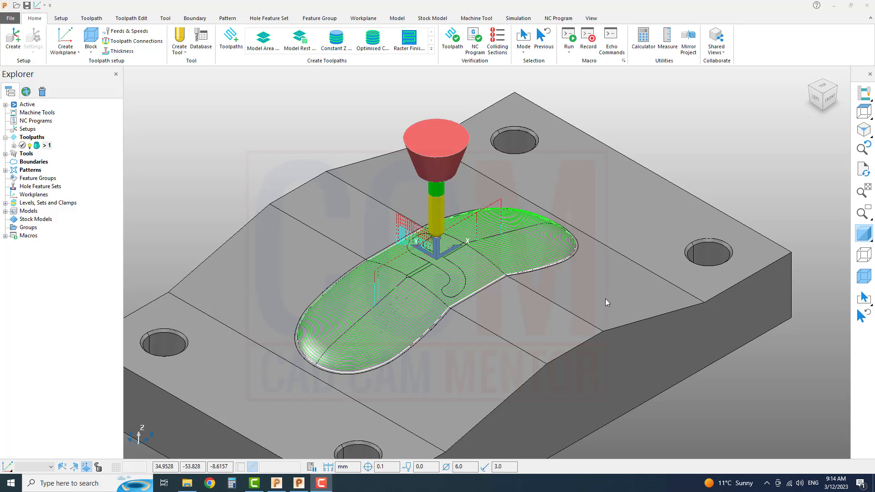
{"action": "middle_click_drag", "start_coordinate": [685, 359], "coordinate": [631, 373]}
{"action": "scroll", "coordinate": [542, 299], "scroll_direction": "down", "scroll_amount": 3}
{"action": "scroll", "coordinate": [542, 299], "scroll_direction": "up", "scroll_amount": 2}
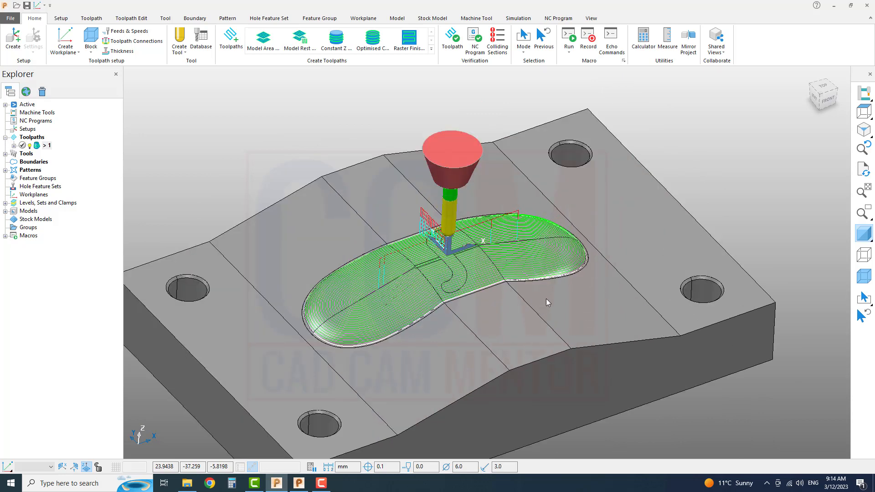
{"action": "middle_click_drag", "start_coordinate": [417, 253], "coordinate": [422, 264]}
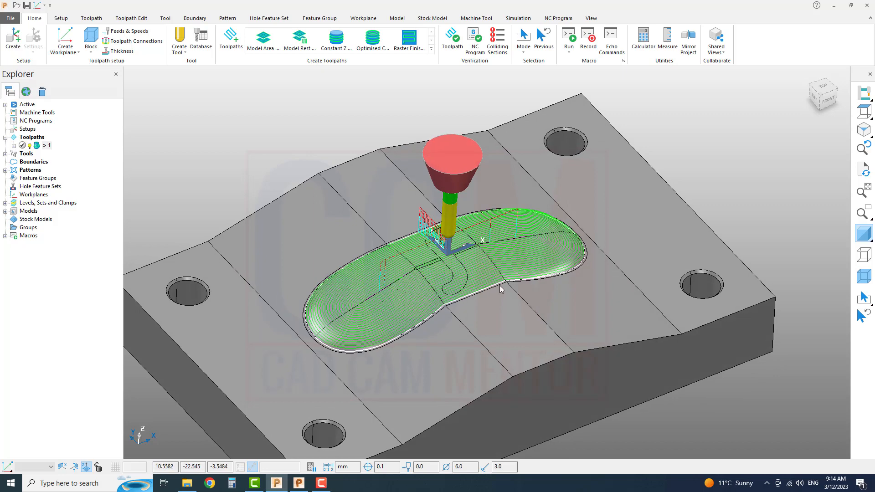
{"action": "right_click", "coordinate": [44, 149]}
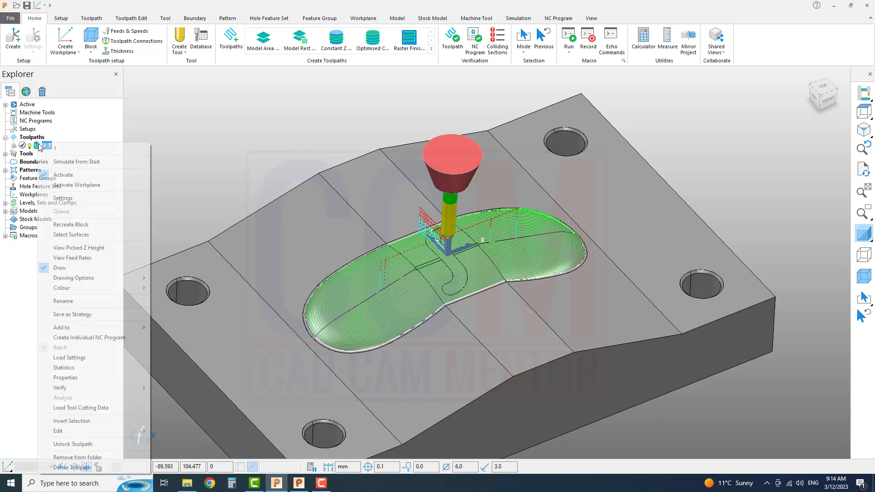
{"action": "left_click", "coordinate": [205, 96]}
Review the strategies available for 3D Area Clearance, Curve Machining, Feature Machining and Finishing, and close the selector without creating a toolpath.
{"action": "left_click", "coordinate": [237, 58]}
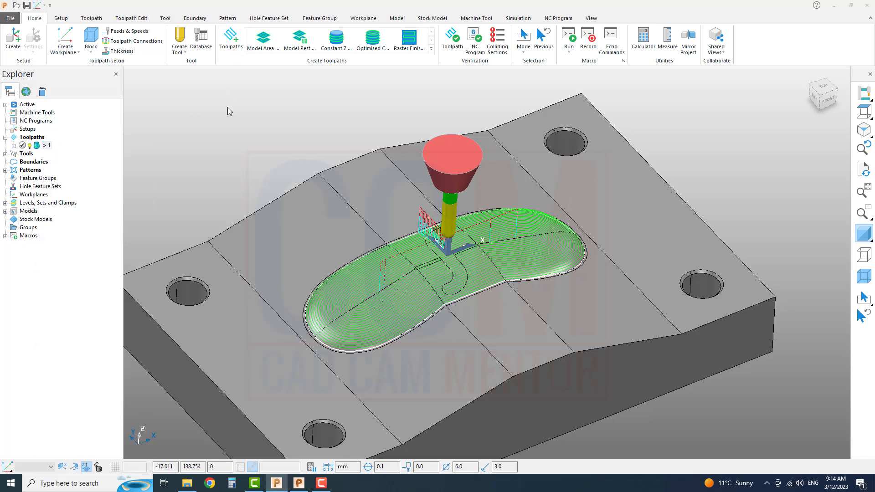
{"action": "left_click", "coordinate": [57, 137]}
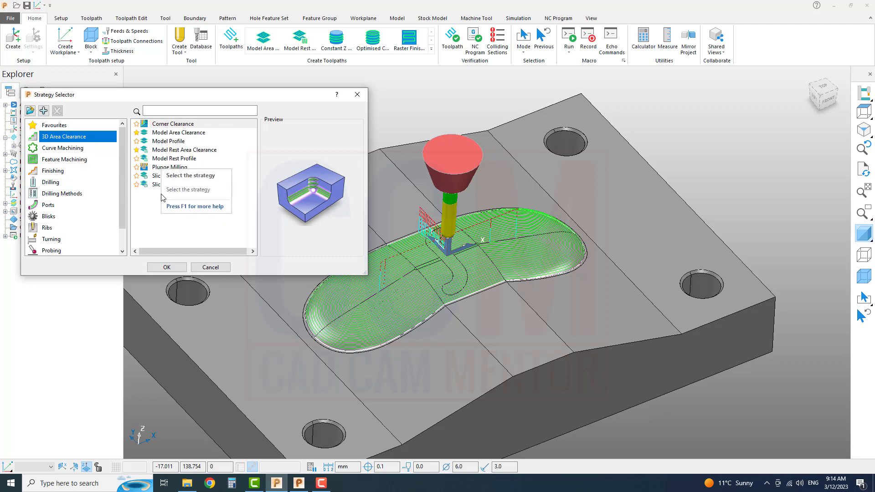
{"action": "left_click", "coordinate": [68, 148]}
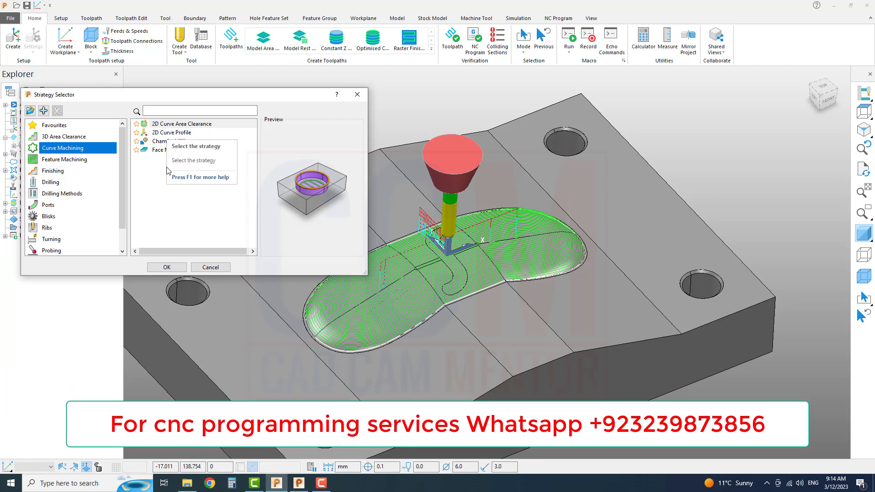
{"action": "left_click", "coordinate": [89, 160]}
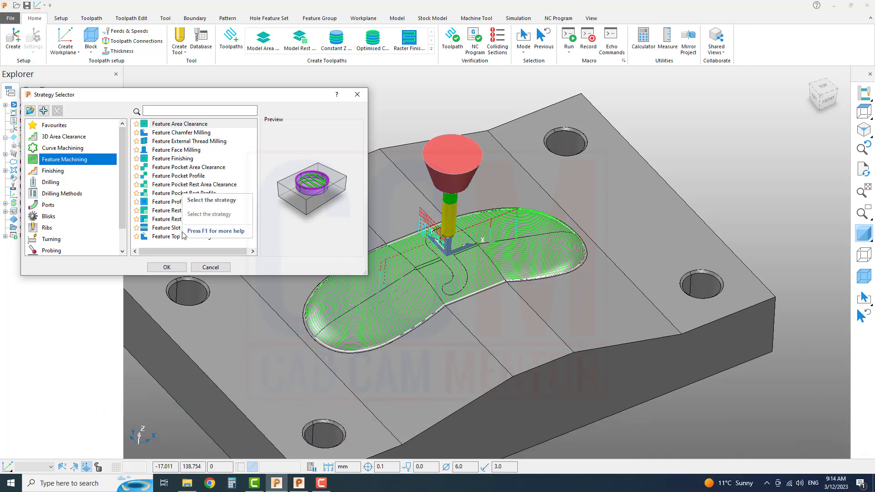
{"action": "left_click", "coordinate": [65, 170]}
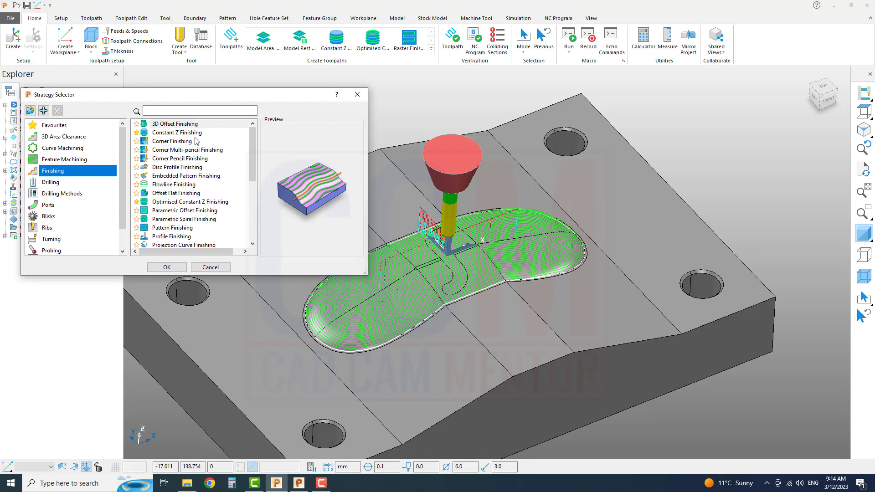
{"action": "scroll", "coordinate": [227, 240], "scroll_direction": "down", "scroll_amount": 4}
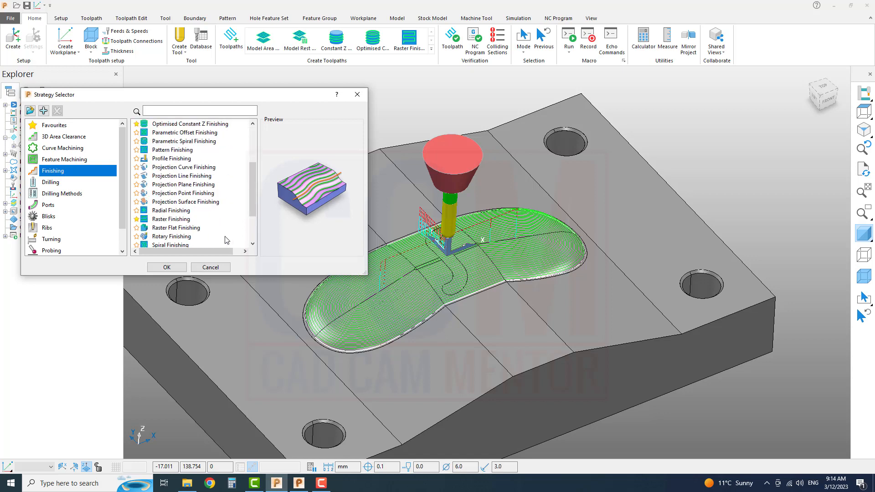
{"action": "scroll", "coordinate": [226, 240], "scroll_direction": "up", "scroll_amount": 4}
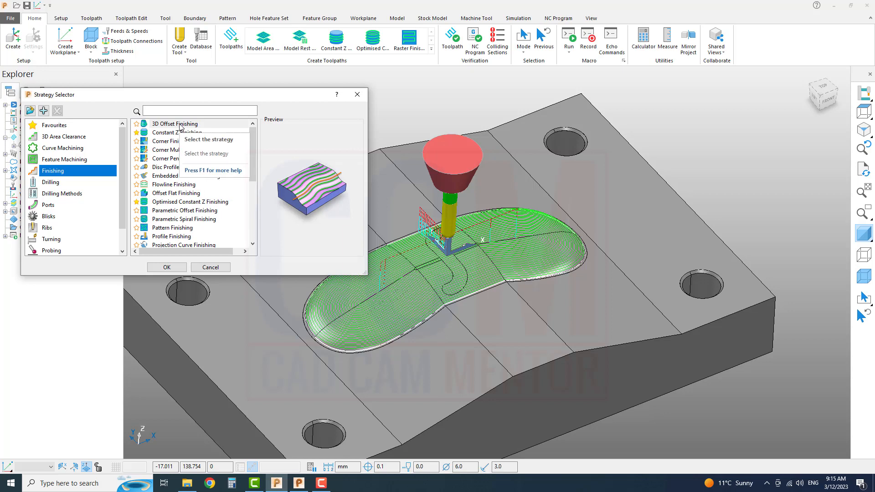
{"action": "left_click", "coordinate": [211, 269]}
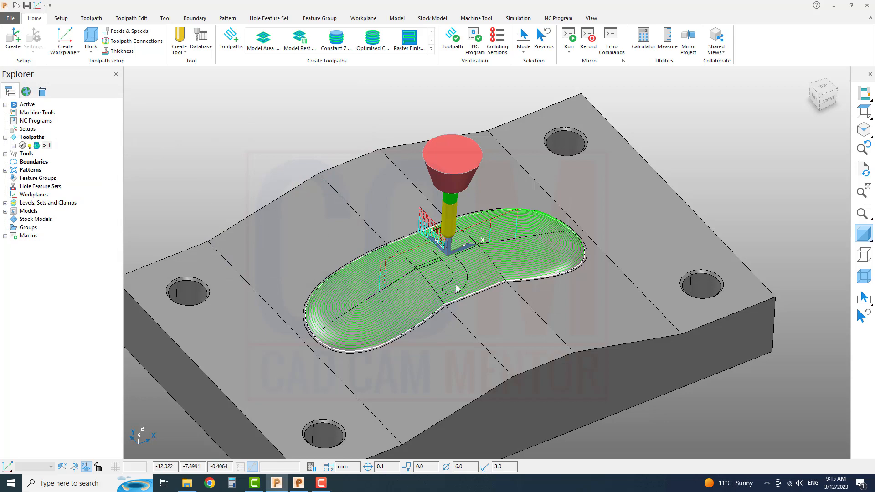
Simulate toolpath 1 from its start at 18.0 x feed rate and watch the tool machine the cavity.
{"action": "scroll", "coordinate": [481, 295], "scroll_direction": "up", "scroll_amount": 3}
{"action": "scroll", "coordinate": [481, 295], "scroll_direction": "down", "scroll_amount": 5}
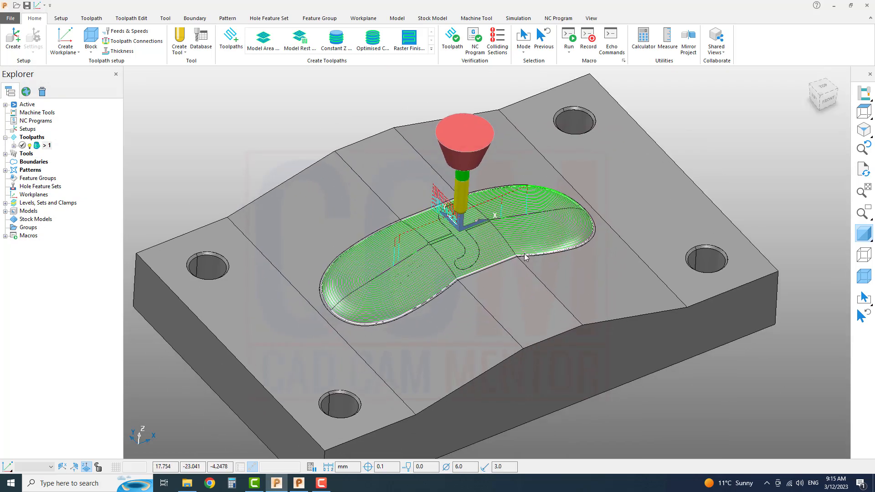
{"action": "middle_click_drag", "start_coordinate": [520, 258], "coordinate": [504, 283]}
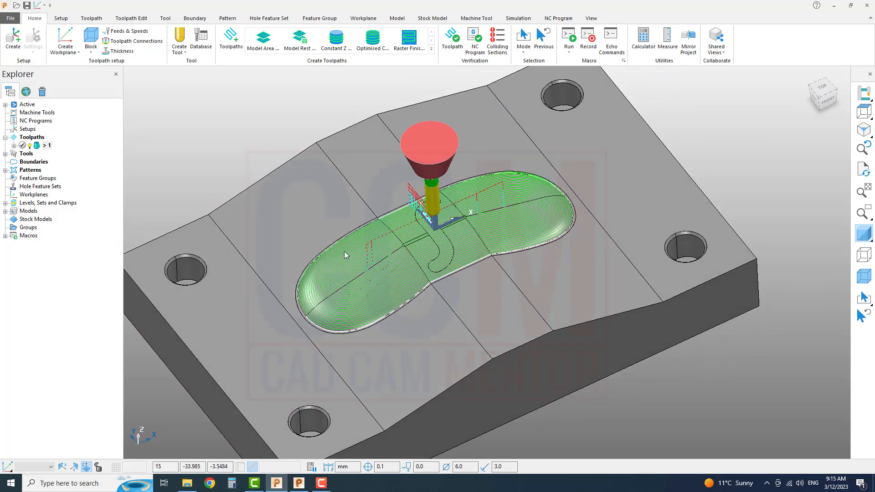
{"action": "right_click", "coordinate": [46, 146]}
{"action": "left_click", "coordinate": [83, 161]}
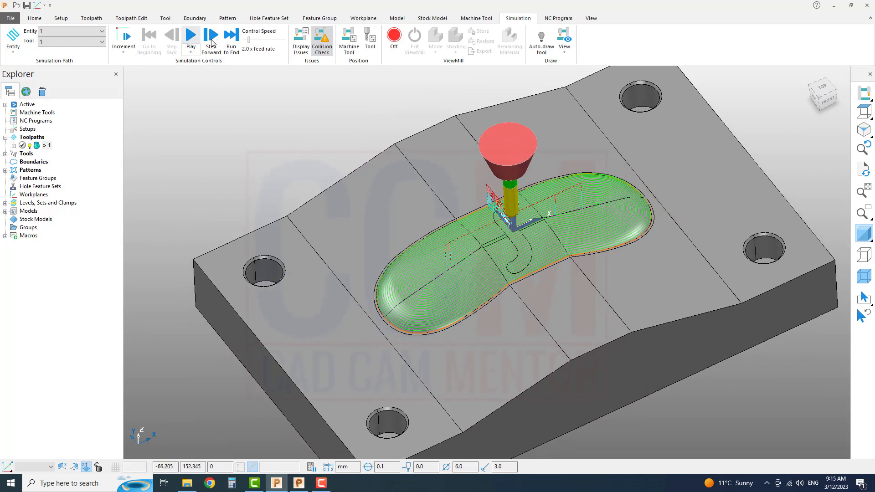
{"action": "left_click_drag", "start_coordinate": [249, 40], "coordinate": [255, 40]}
{"action": "left_click", "coordinate": [190, 38]}
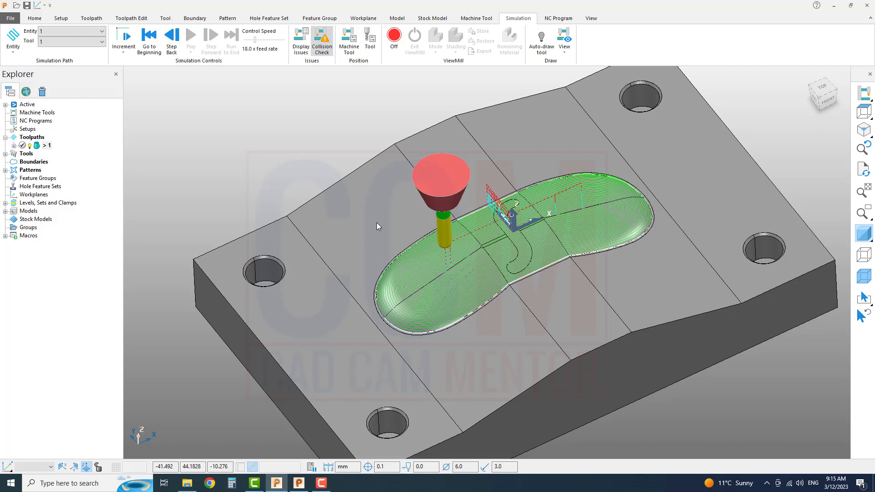
{"action": "scroll", "coordinate": [364, 231], "scroll_direction": "down", "scroll_amount": 3}
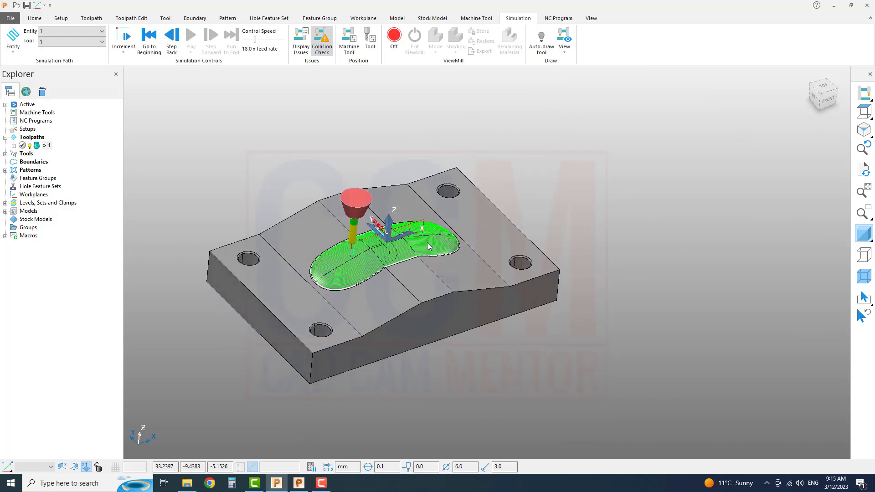
{"action": "scroll", "coordinate": [428, 246], "scroll_direction": "up", "scroll_amount": 3}
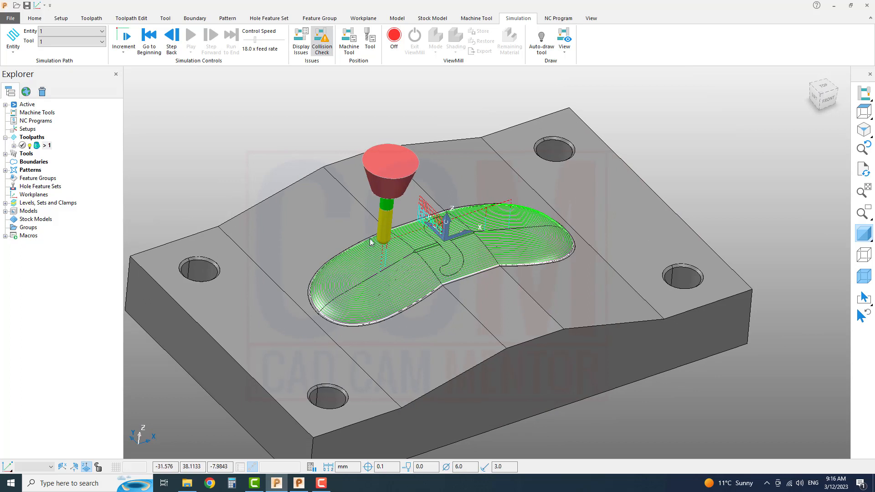
Delete all models and toolpath 1 from the project.
{"action": "right_click", "coordinate": [30, 213]}
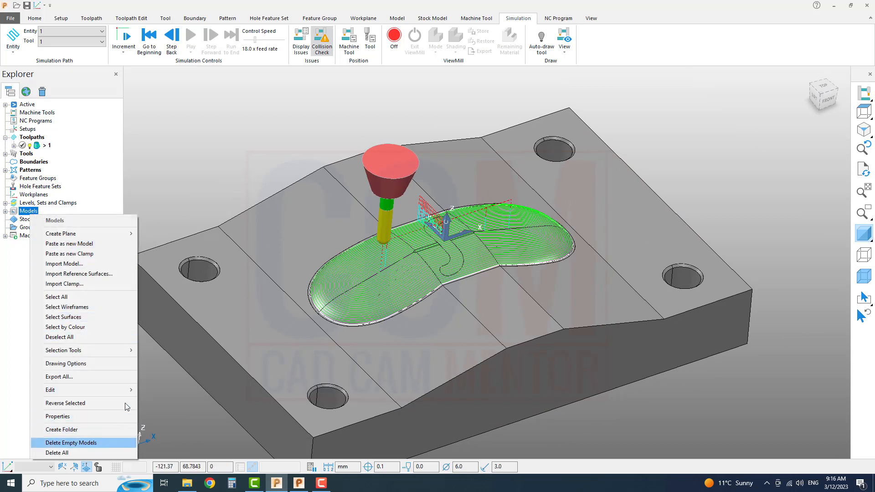
{"action": "left_click", "coordinate": [102, 451]}
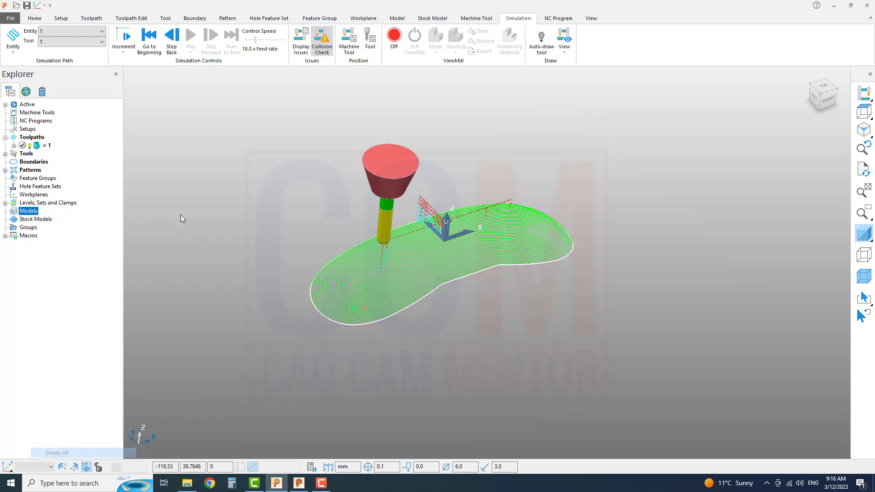
{"action": "right_click", "coordinate": [41, 145]}
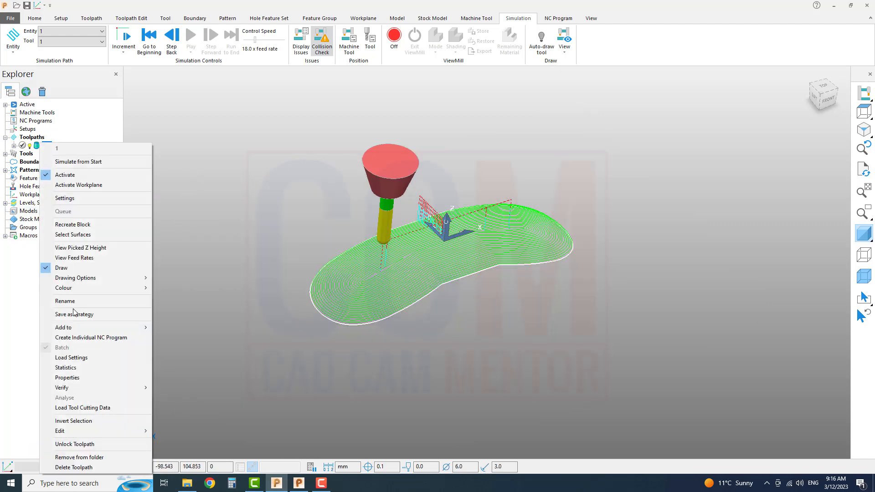
{"action": "left_click", "coordinate": [114, 469]}
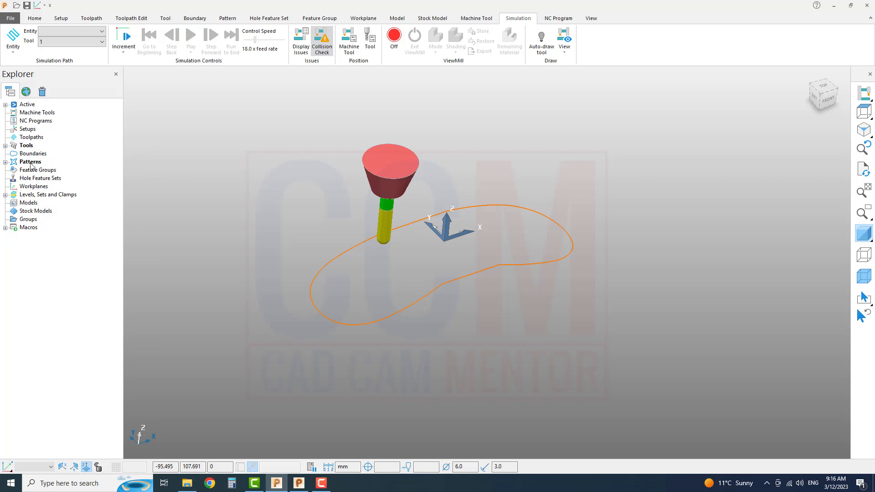
Delete all patterns from the project.
{"action": "right_click", "coordinate": [31, 165]}
{"action": "left_click", "coordinate": [79, 303]}
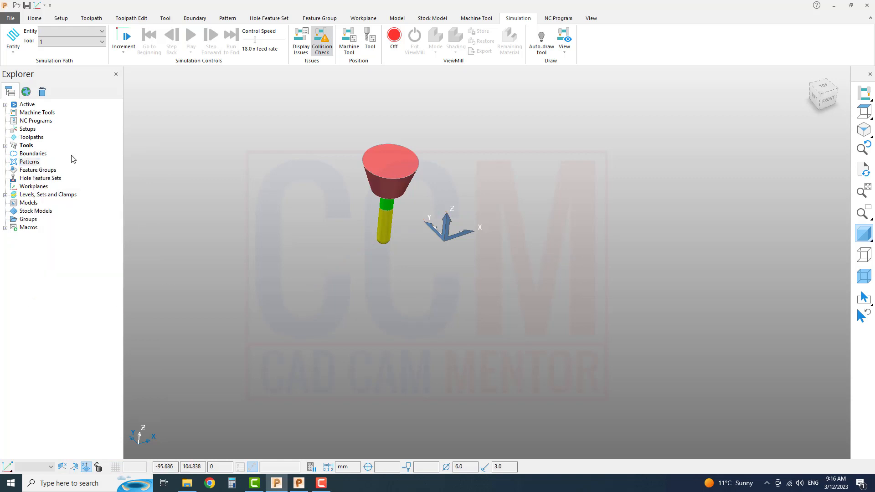
{"action": "middle_click_drag", "start_coordinate": [418, 284], "coordinate": [529, 221]}
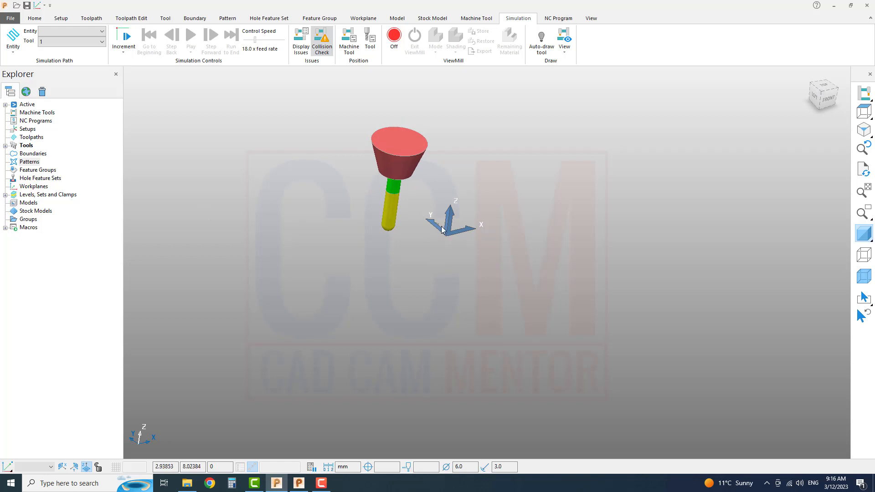
{"action": "key", "text": "F9"}
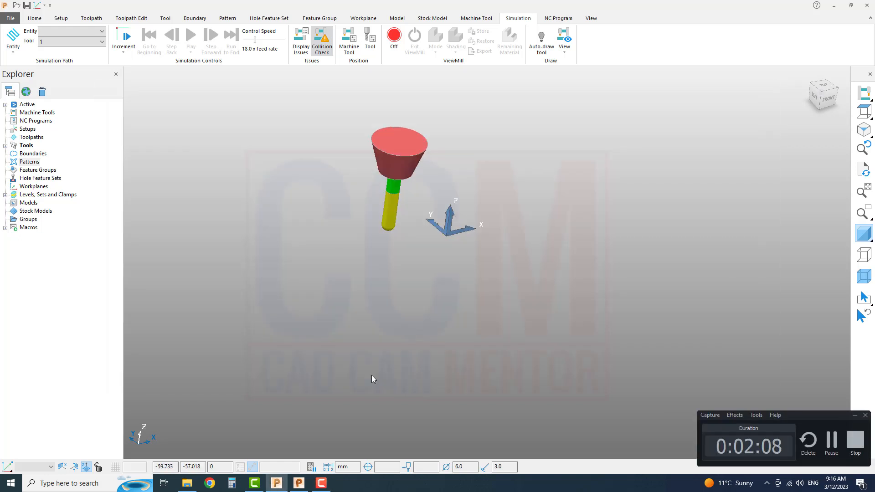
Switch to PowerShape, select the whole plate model including the curved blue surface in the cavity, and copy it.
{"action": "left_click", "coordinate": [291, 485]}
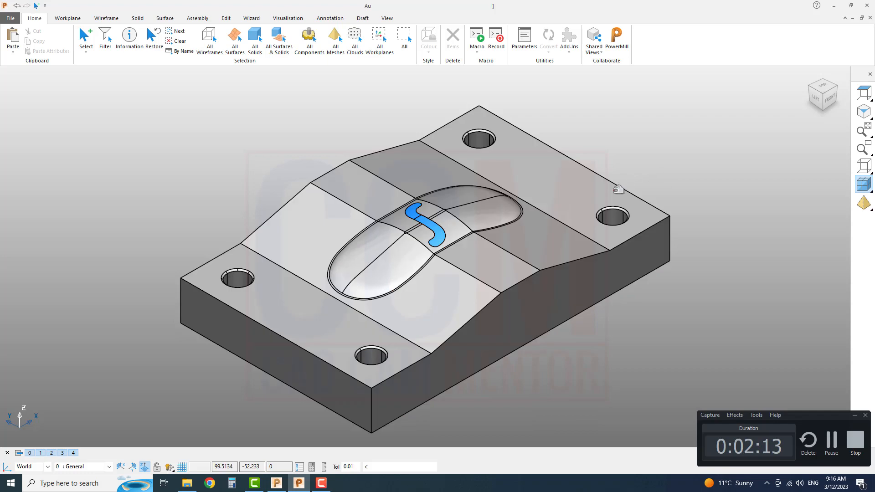
{"action": "left_click", "coordinate": [615, 190]}
{"action": "left_click", "coordinate": [666, 144]}
{"action": "key", "text": "ctrl+a"}
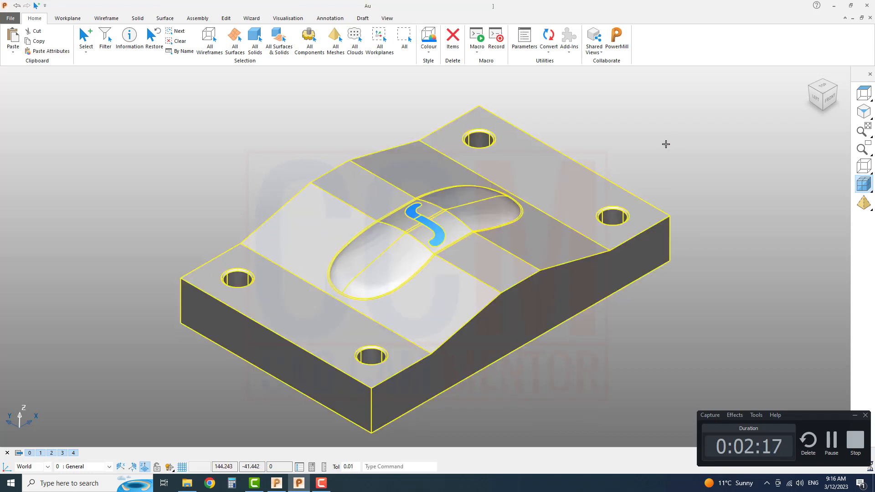
Switch back to PowerMill, paste the copied geometry as a new model and show it in isometric view.
{"action": "key", "text": "alt+Tab"}
{"action": "left_click", "coordinate": [33, 205]}
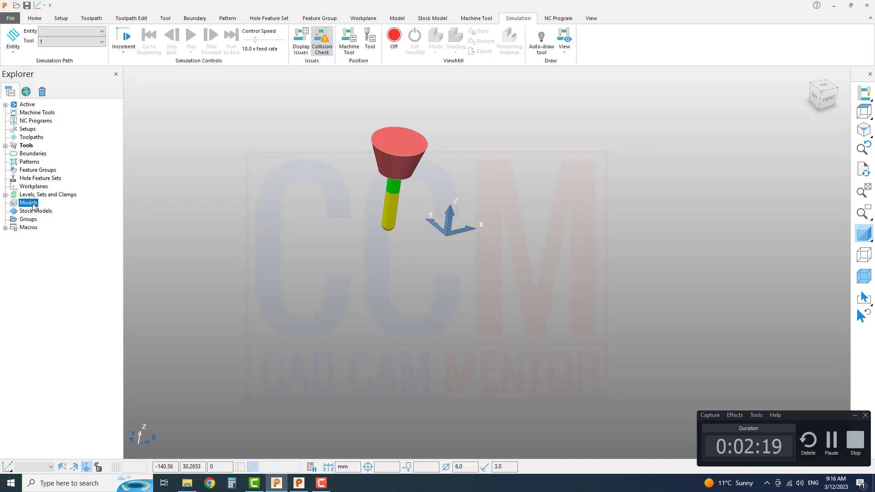
{"action": "right_click", "coordinate": [34, 206]}
{"action": "left_click", "coordinate": [86, 238]}
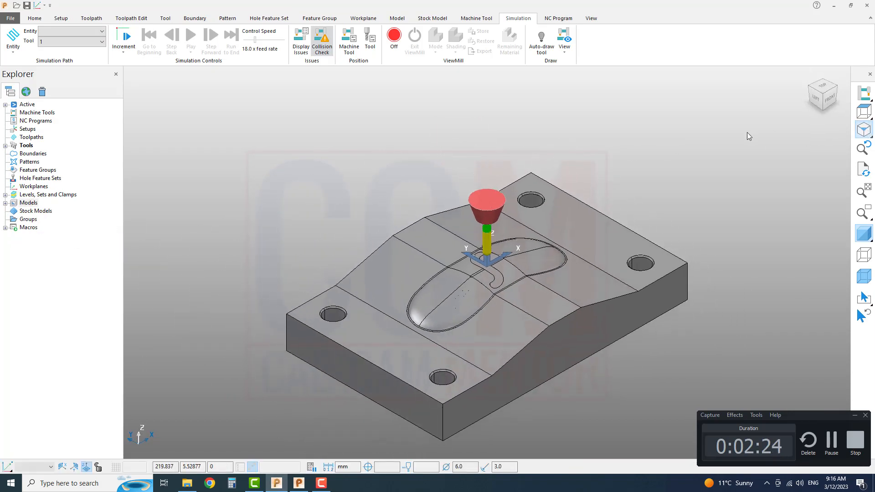
Examine the pasted plate model, especially the long curved cavity and its rim edges, from near and far.
{"action": "scroll", "coordinate": [564, 286], "scroll_direction": "up", "scroll_amount": 4}
{"action": "scroll", "coordinate": [564, 286], "scroll_direction": "down", "scroll_amount": 3}
{"action": "middle_click_drag", "start_coordinate": [491, 281], "coordinate": [499, 270], "text": "shift"}
{"action": "scroll", "coordinate": [499, 270], "scroll_direction": "up", "scroll_amount": 2}
{"action": "scroll", "coordinate": [499, 270], "scroll_direction": "down", "scroll_amount": 2}
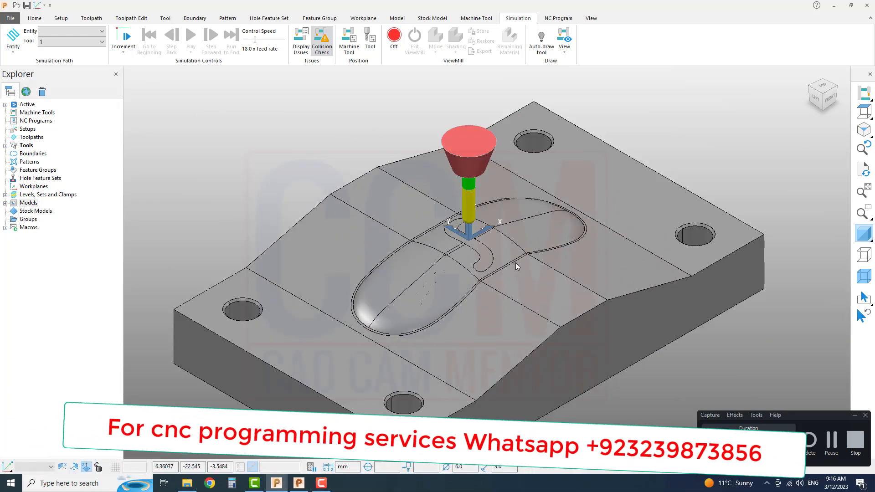
{"action": "scroll", "coordinate": [517, 266], "scroll_direction": "up", "scroll_amount": 2}
{"action": "scroll", "coordinate": [516, 265], "scroll_direction": "up", "scroll_amount": 2}
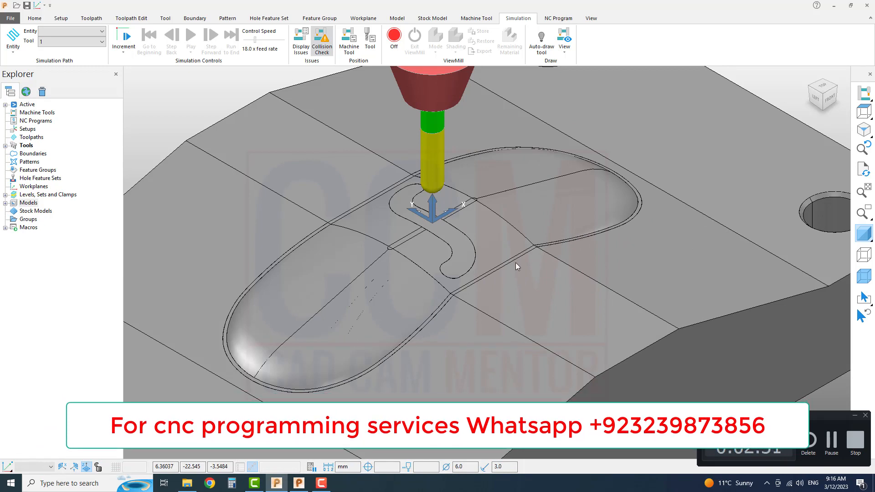
{"action": "left_click", "coordinate": [855, 417]}
{"action": "scroll", "coordinate": [510, 209], "scroll_direction": "down", "scroll_amount": 4}
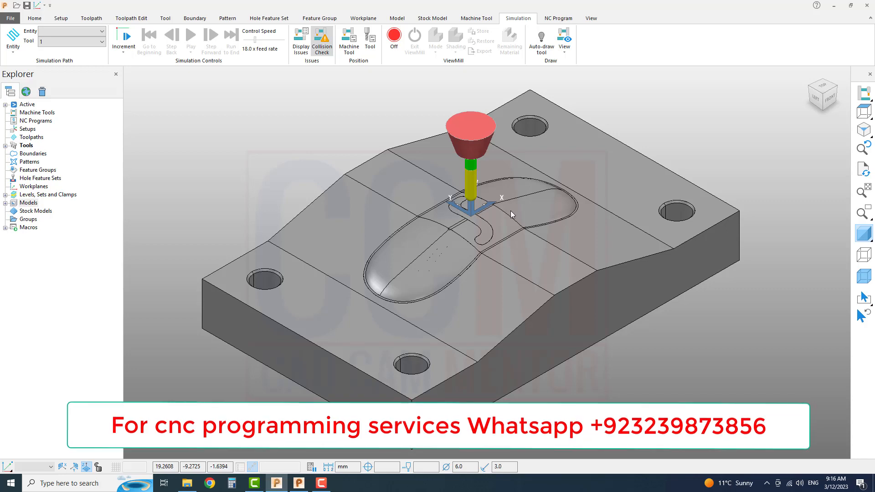
{"action": "scroll", "coordinate": [510, 211], "scroll_direction": "up", "scroll_amount": 4}
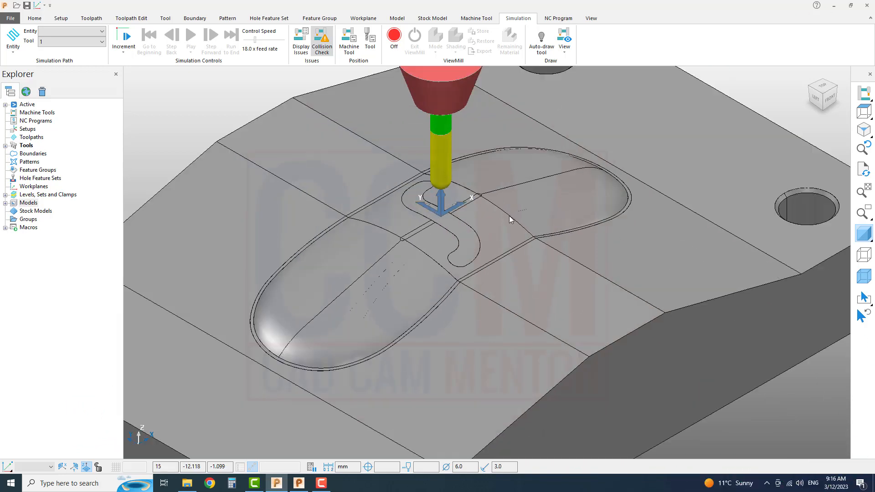
{"action": "scroll", "coordinate": [509, 216], "scroll_direction": "down", "scroll_amount": 2}
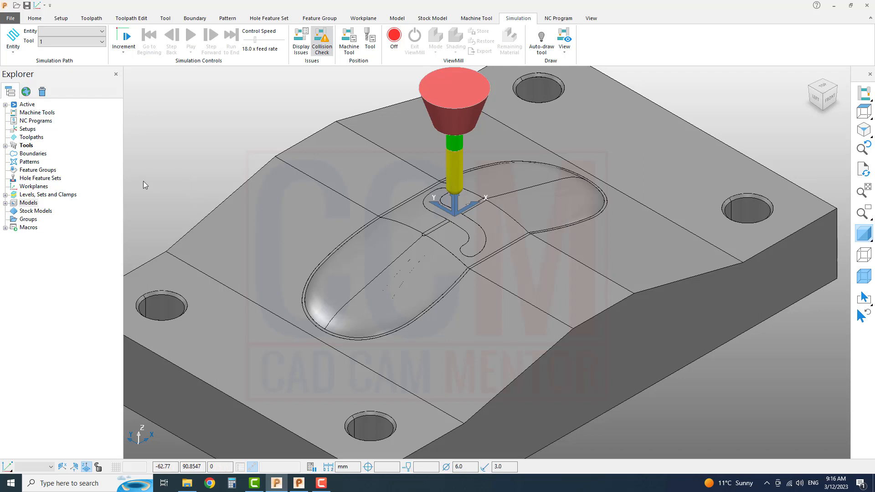
Start a new pattern in the Curve Editor and collect the edge curves of all the curved cavity floor surfaces.
{"action": "right_click", "coordinate": [34, 163]}
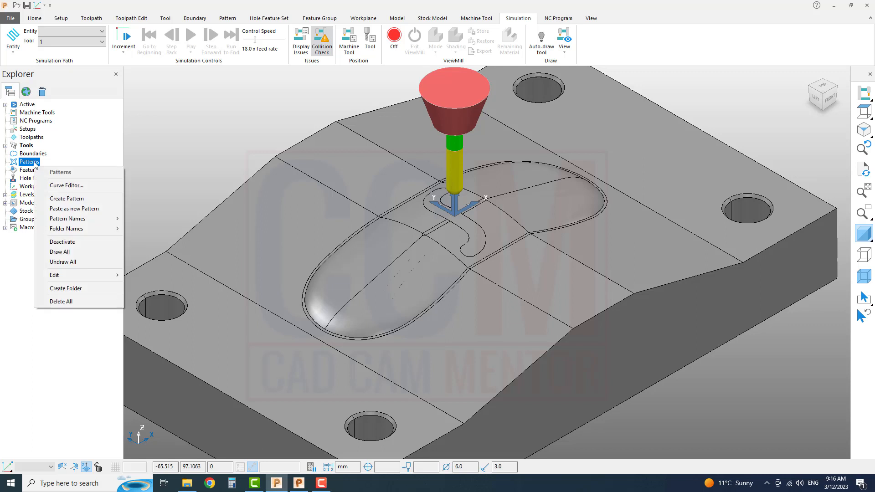
{"action": "left_click", "coordinate": [66, 186]}
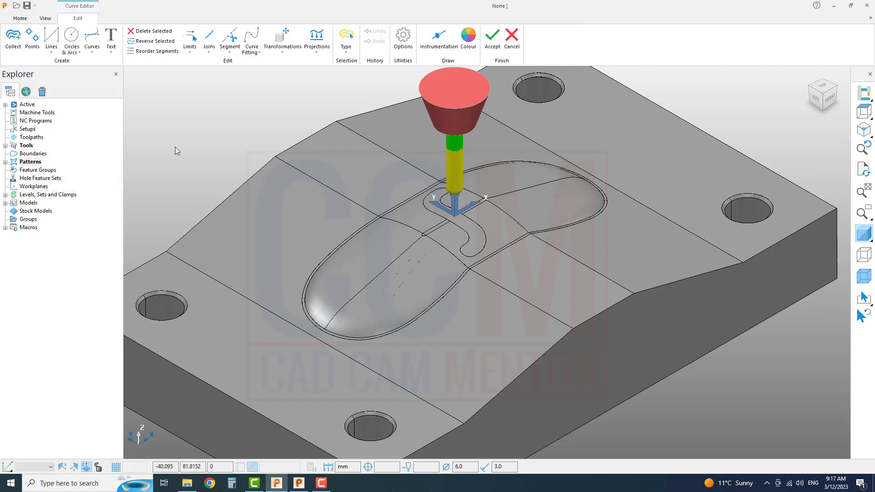
{"action": "left_click", "coordinate": [13, 41]}
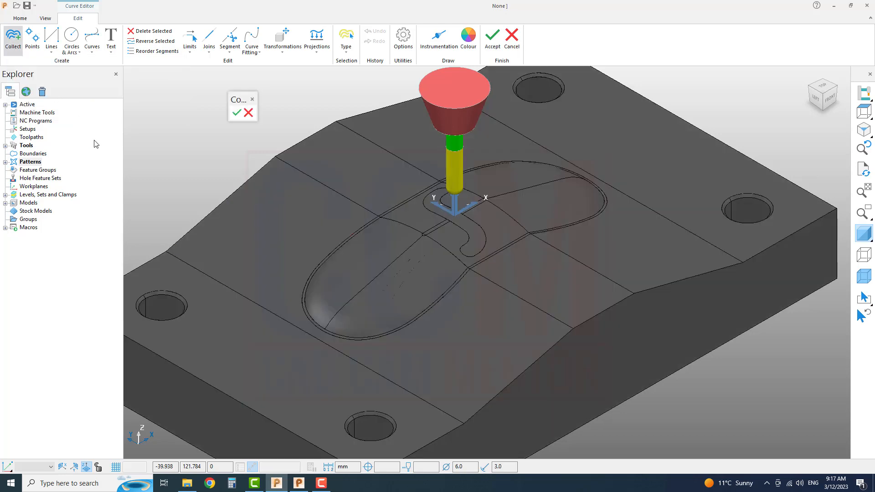
{"action": "middle_click_drag", "start_coordinate": [446, 232], "coordinate": [404, 292]}
{"action": "scroll", "coordinate": [423, 267], "scroll_direction": "up", "scroll_amount": 4}
{"action": "scroll", "coordinate": [423, 267], "scroll_direction": "down", "scroll_amount": 3}
{"action": "left_click", "coordinate": [407, 294]}
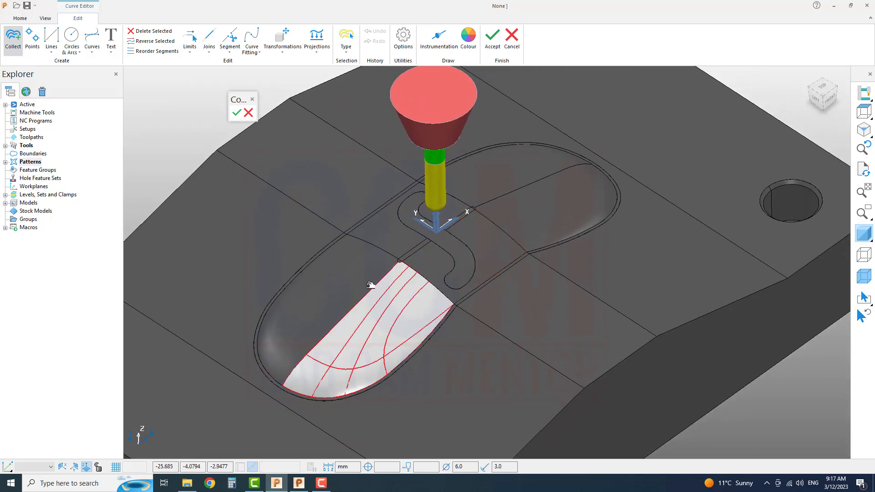
{"action": "left_click", "coordinate": [357, 275]}
{"action": "left_click", "coordinate": [385, 230]}
{"action": "left_click", "coordinate": [503, 181]}
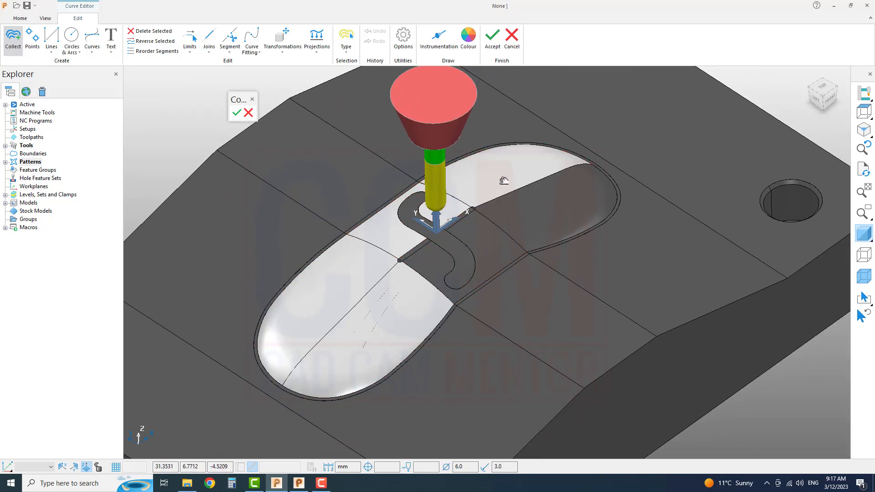
{"action": "left_click", "coordinate": [486, 256]}
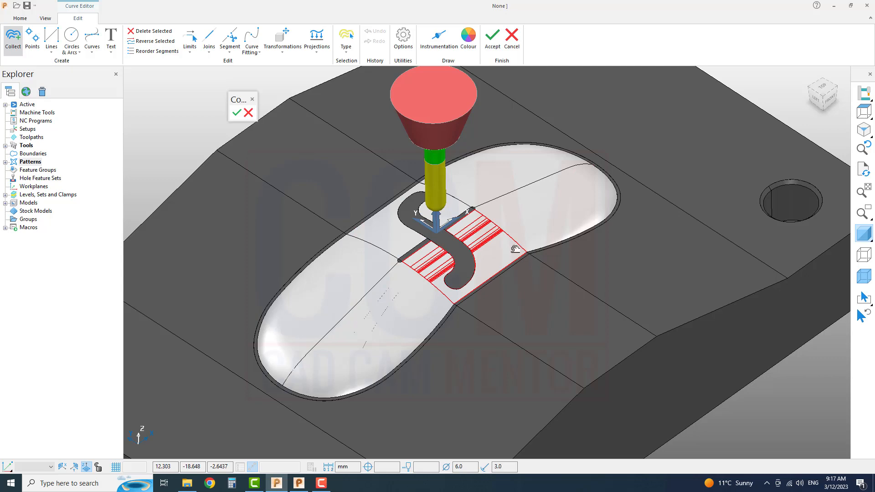
{"action": "left_click", "coordinate": [237, 112]}
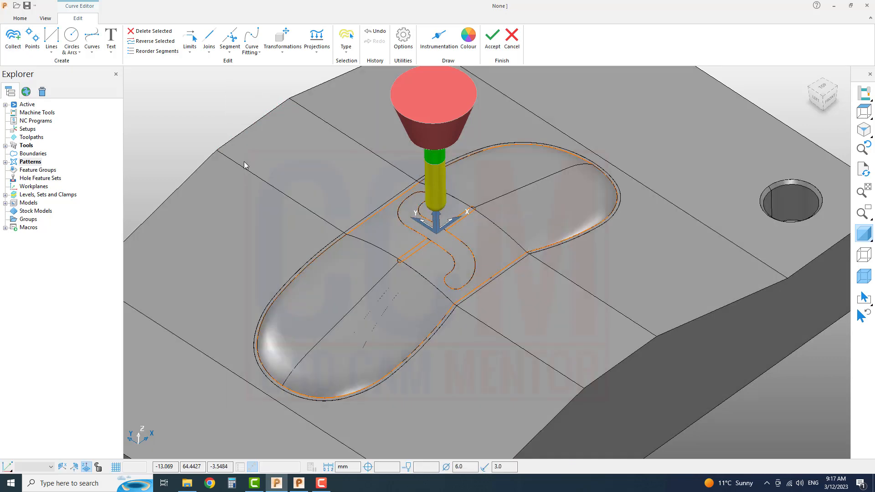
With the shaded model hidden, delete the inner S-shaped groove and narrow slot curves from the pattern.
{"action": "scroll", "coordinate": [244, 161], "scroll_direction": "down", "scroll_amount": 3}
{"action": "scroll", "coordinate": [391, 228], "scroll_direction": "up", "scroll_amount": 4}
{"action": "middle_click_drag", "start_coordinate": [390, 228], "coordinate": [472, 279], "text": "shift"}
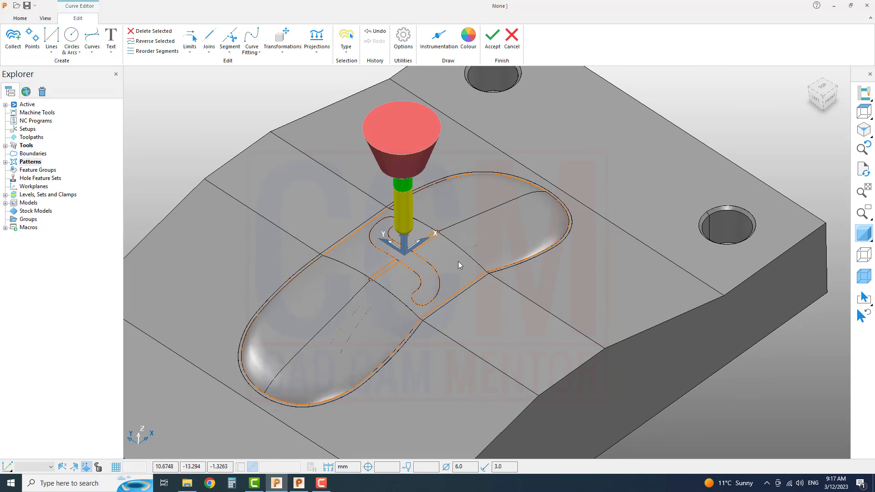
{"action": "scroll", "coordinate": [458, 263], "scroll_direction": "up", "scroll_amount": 2}
{"action": "middle_click_drag", "start_coordinate": [484, 250], "coordinate": [491, 264], "text": "shift"}
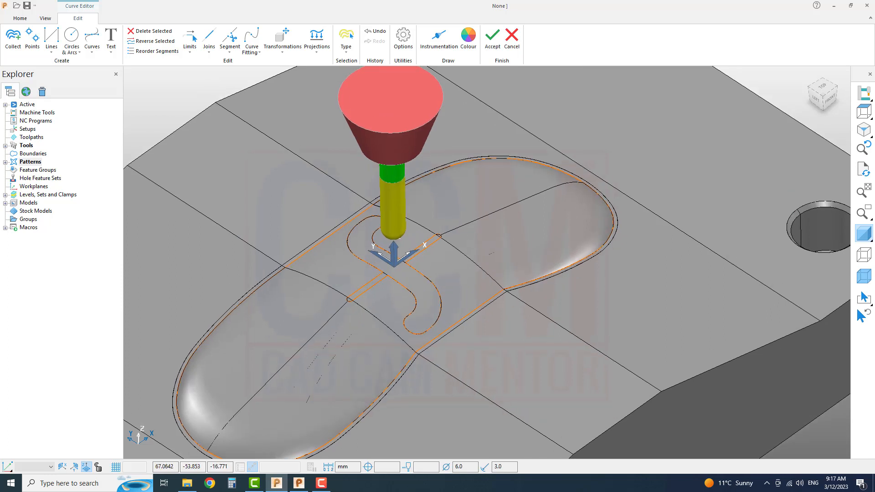
{"action": "left_click", "coordinate": [863, 234]}
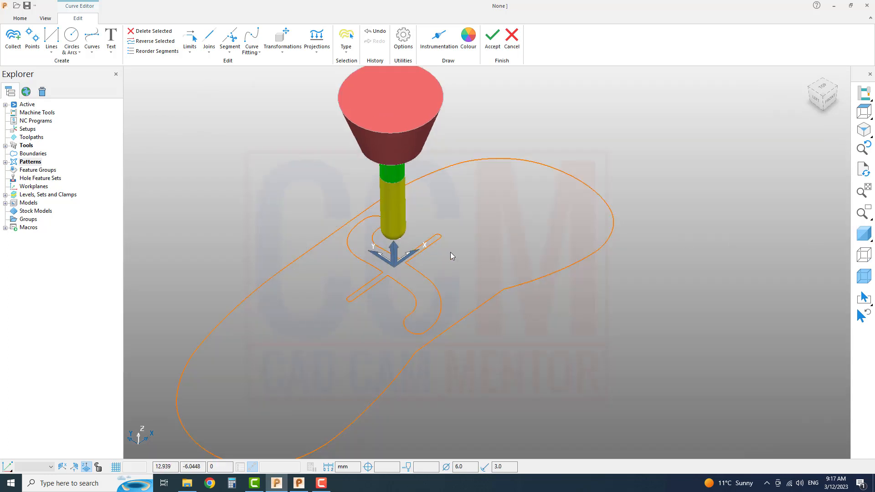
{"action": "left_click_drag", "start_coordinate": [451, 253], "coordinate": [400, 297]}
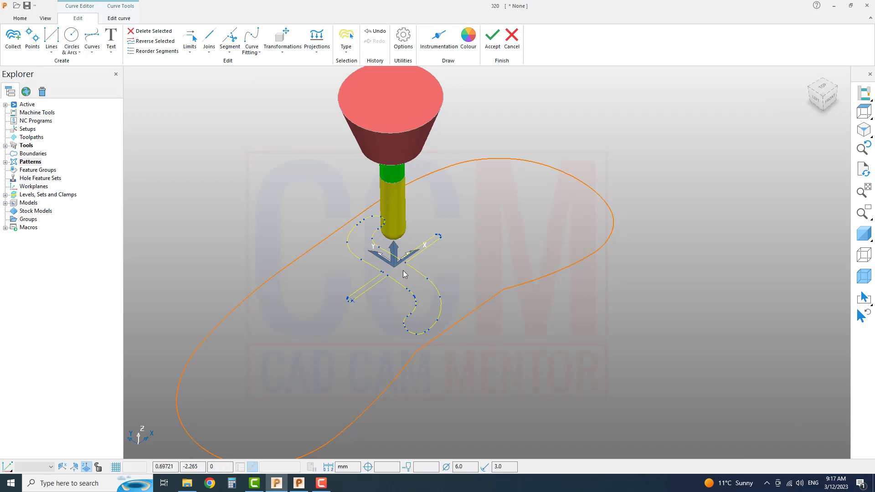
{"action": "key", "text": "Delete"}
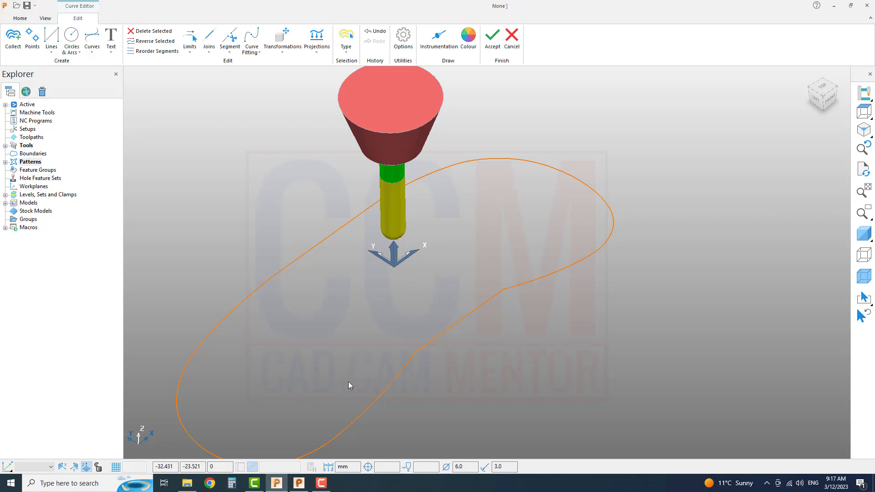
Check the cavity's outer outline curve with and without the shaded model, and accept the pattern edits.
{"action": "middle_click_drag", "start_coordinate": [325, 280], "coordinate": [460, 246]}
{"action": "left_click", "coordinate": [862, 232]}
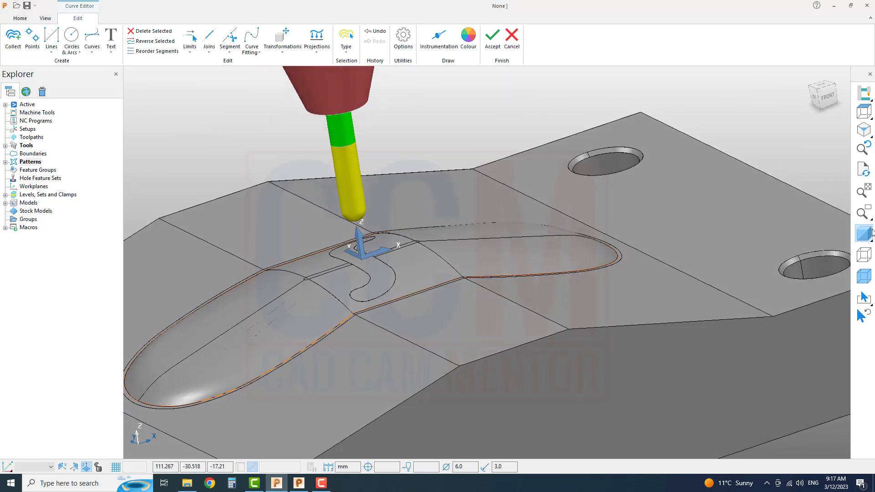
{"action": "left_click", "coordinate": [870, 232]}
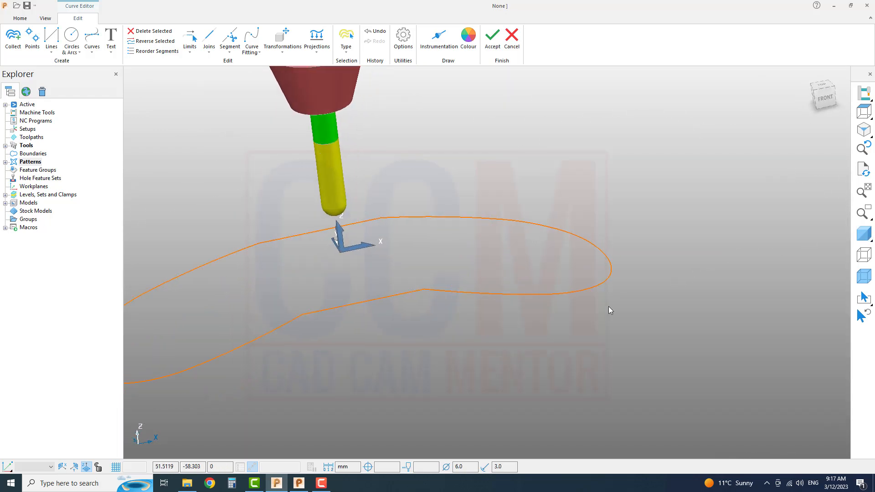
{"action": "scroll", "coordinate": [472, 311], "scroll_direction": "down", "scroll_amount": 3}
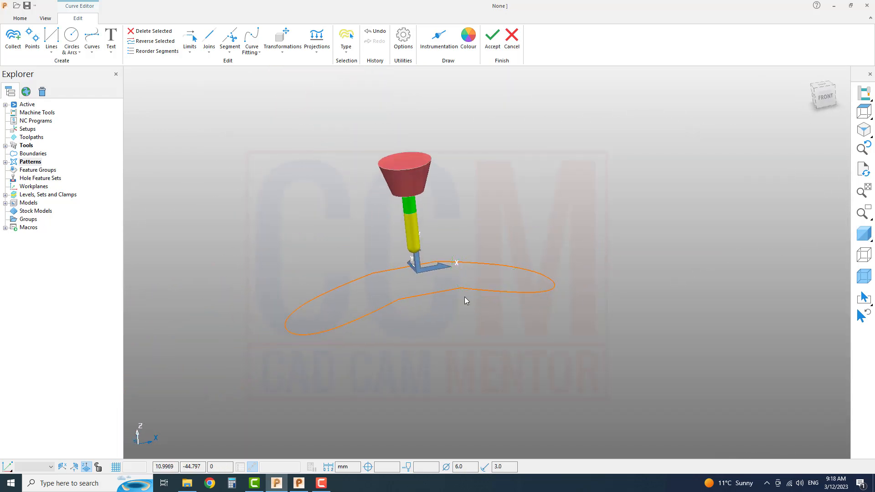
{"action": "middle_click_drag", "start_coordinate": [394, 318], "coordinate": [369, 326]}
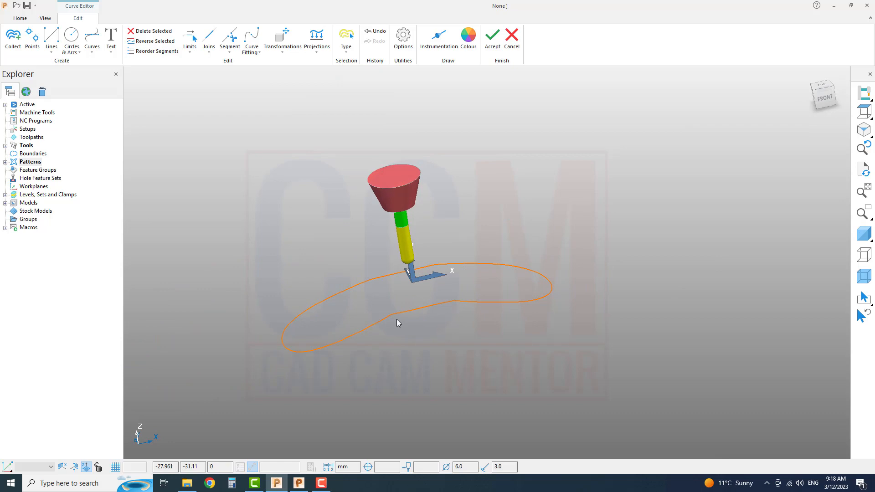
{"action": "left_click", "coordinate": [859, 233]}
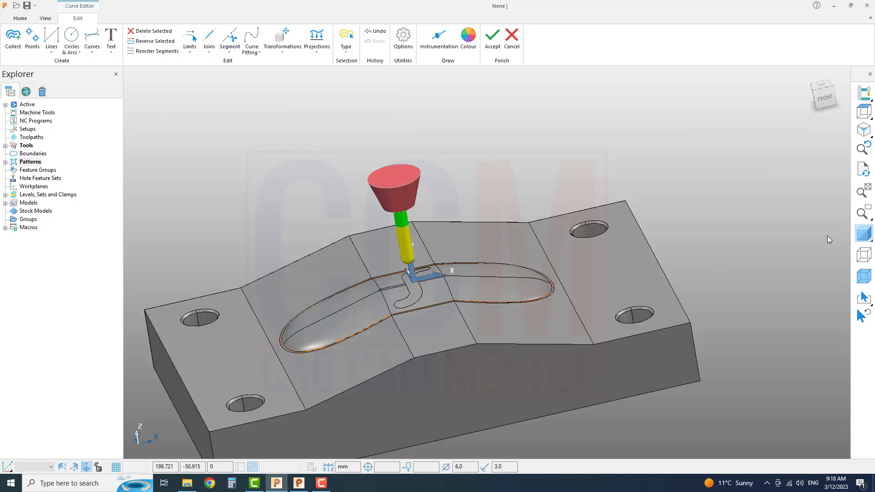
{"action": "middle_click_drag", "start_coordinate": [397, 327], "coordinate": [502, 275]}
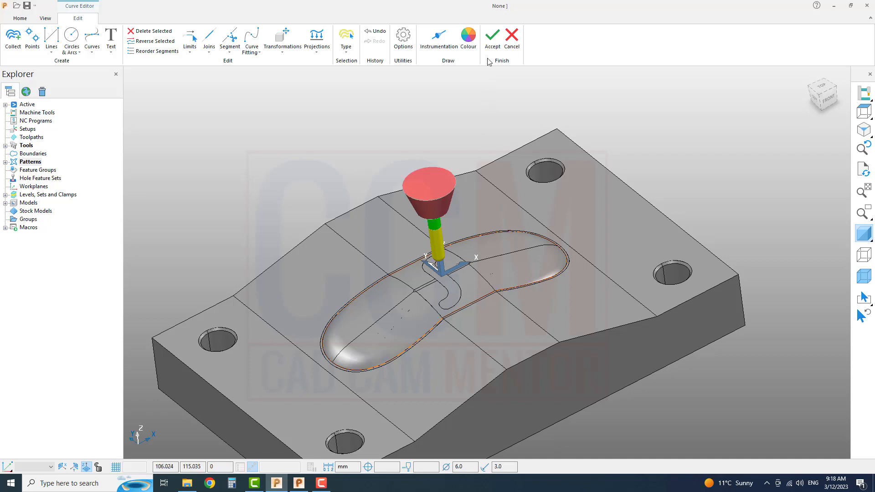
{"action": "left_click", "coordinate": [492, 36]}
{"action": "scroll", "coordinate": [390, 152], "scroll_direction": "up", "scroll_amount": 5}
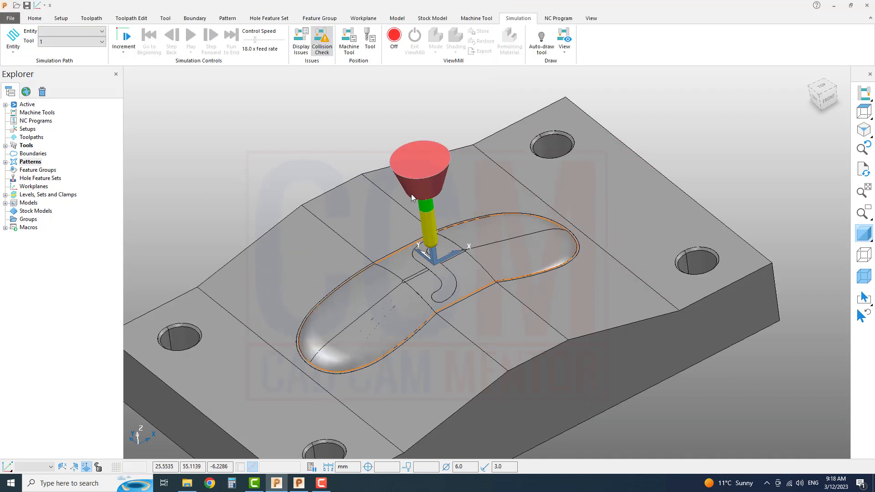
{"action": "middle_click_drag", "start_coordinate": [460, 173], "coordinate": [424, 194]}
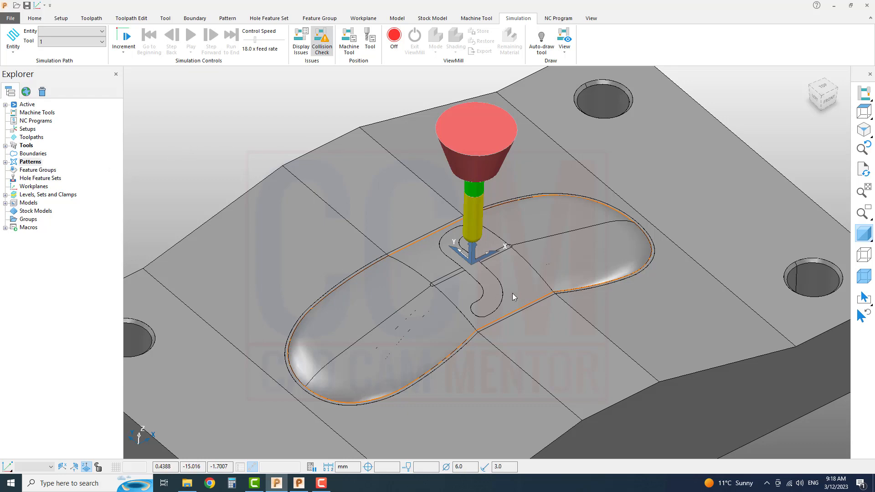
{"action": "scroll", "coordinate": [509, 292], "scroll_direction": "up", "scroll_amount": 3}
{"action": "scroll", "coordinate": [507, 292], "scroll_direction": "down", "scroll_amount": 2}
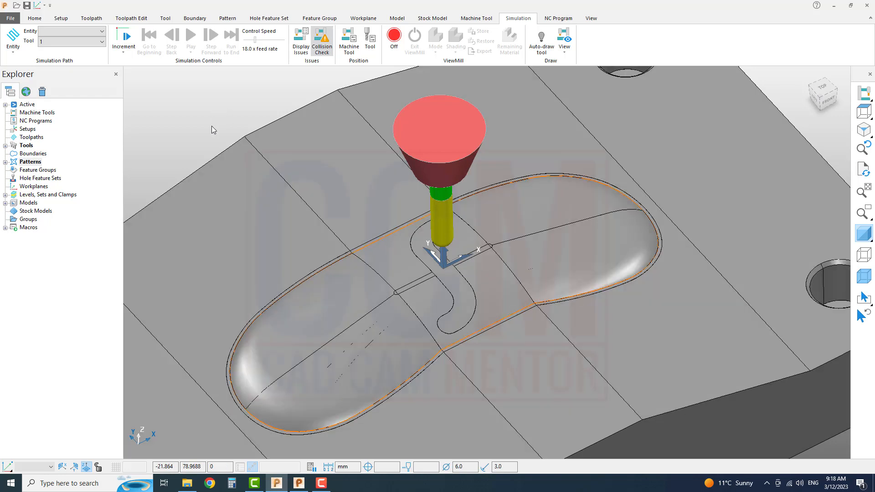
Create a User Defined boundary from the model using all the selected cavity floor surfaces, and accept it.
{"action": "right_click", "coordinate": [34, 155]}
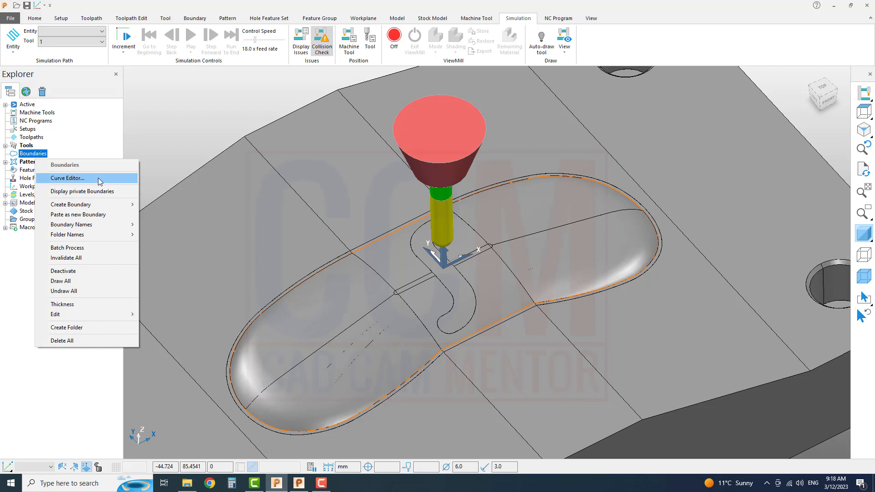
{"action": "mouse_move", "coordinate": [102, 207]}
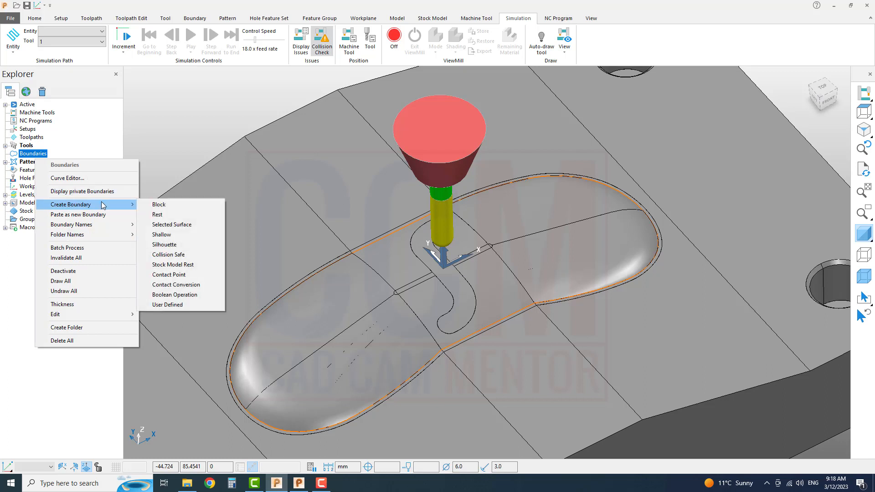
{"action": "left_click", "coordinate": [176, 305]}
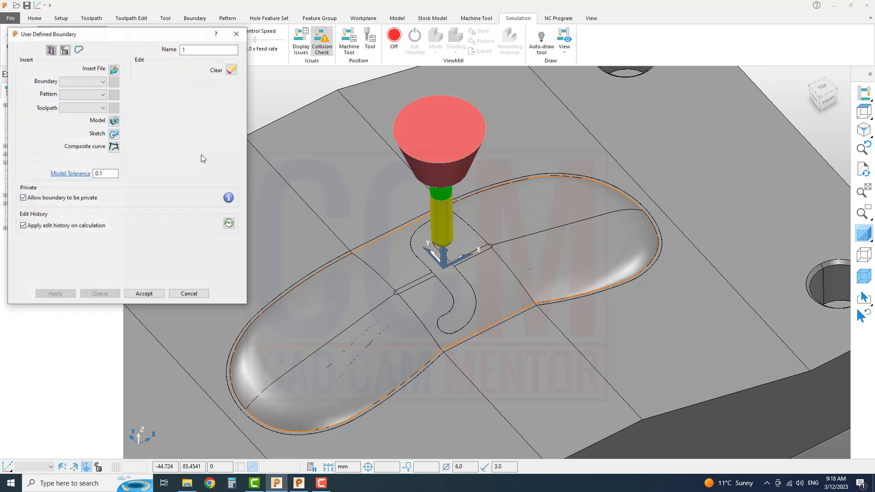
{"action": "left_click", "coordinate": [348, 316]}
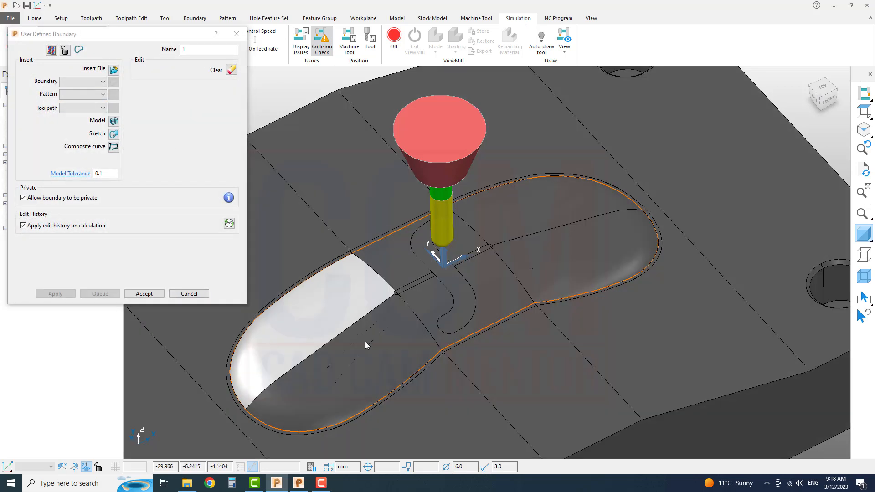
{"action": "left_click", "coordinate": [423, 319]}
{"action": "left_click", "coordinate": [401, 256]}
{"action": "left_click", "coordinate": [545, 225]}
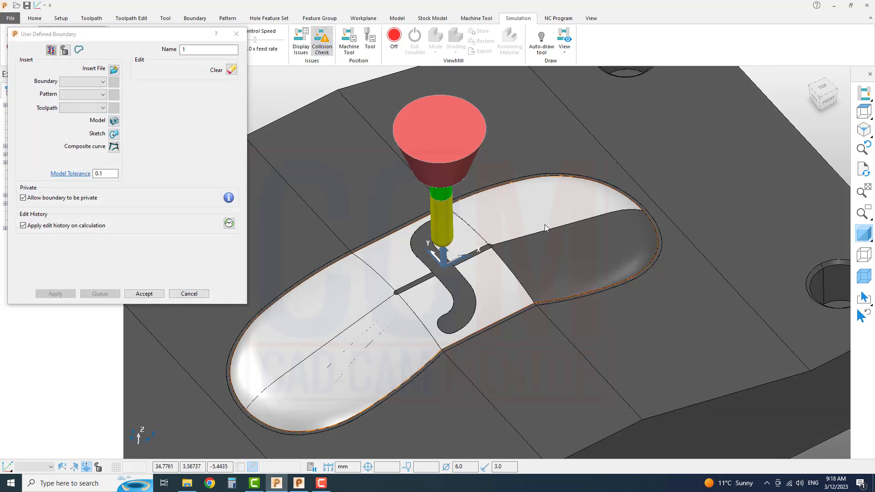
{"action": "left_click", "coordinate": [561, 252]}
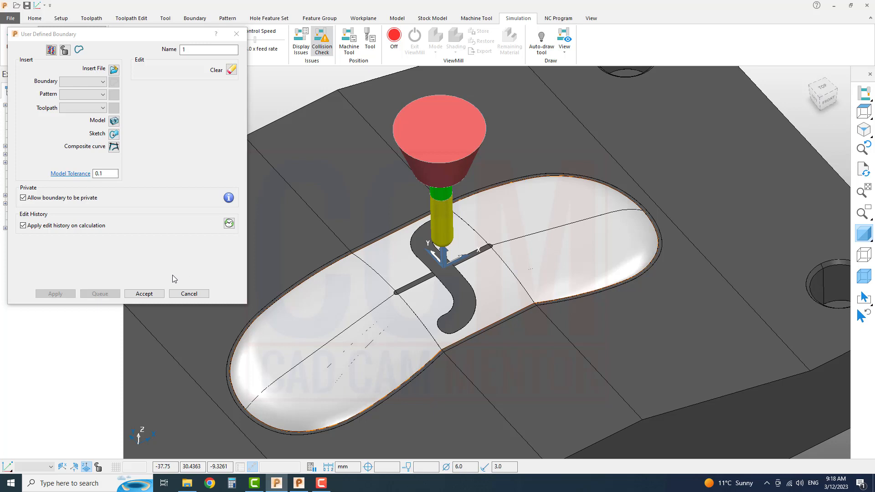
{"action": "left_click", "coordinate": [114, 121]}
{"action": "left_click", "coordinate": [156, 294]}
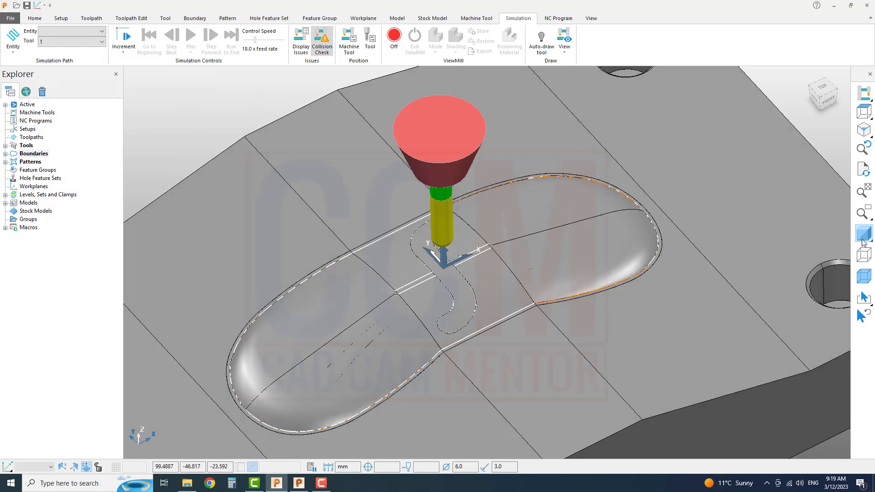
With the shaded model hidden, delete the inner S-shaped groove and slot segments from the boundary, and show the model again.
{"action": "left_click", "coordinate": [863, 233]}
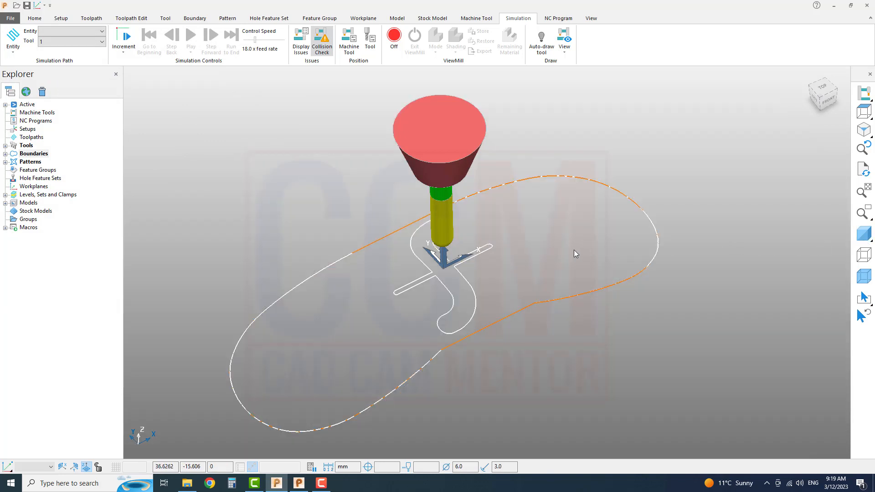
{"action": "left_click", "coordinate": [445, 288]}
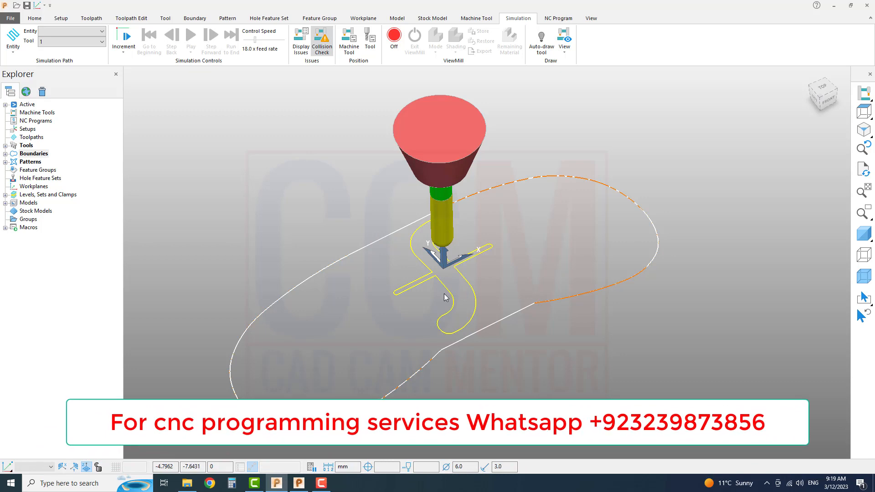
{"action": "key", "text": "Delete"}
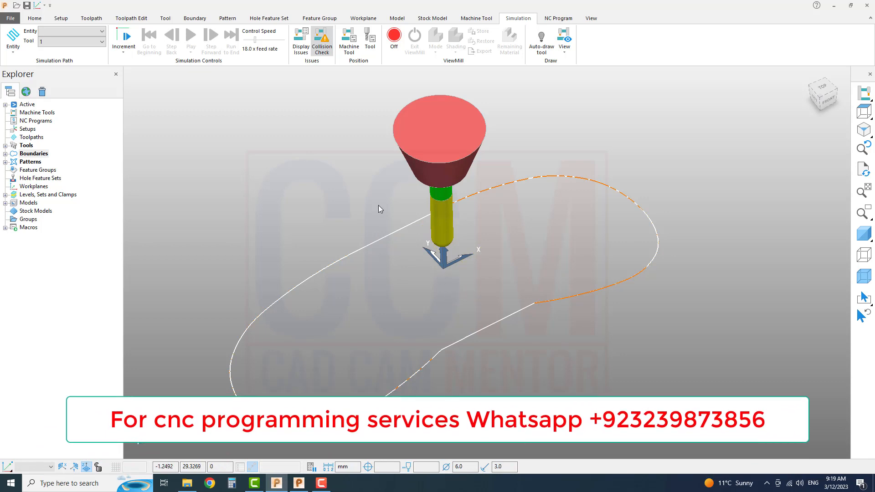
{"action": "left_click", "coordinate": [864, 234]}
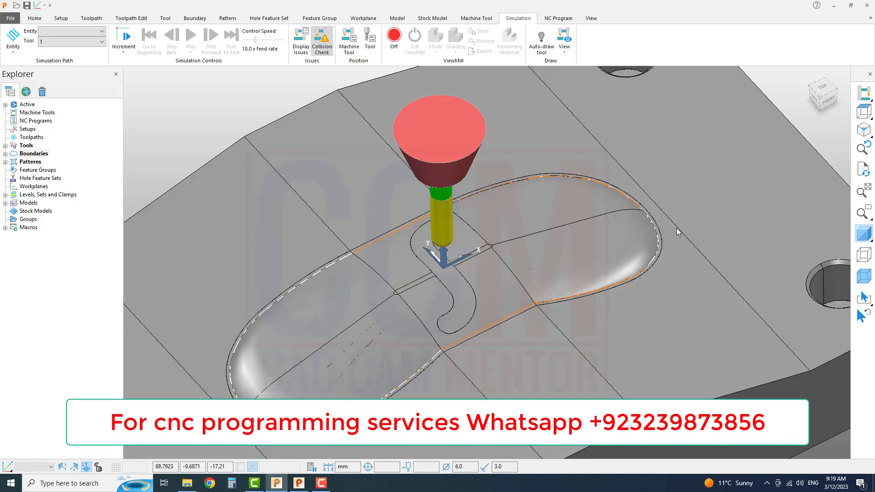
{"action": "scroll", "coordinate": [674, 233], "scroll_direction": "down", "scroll_amount": 2}
{"action": "scroll", "coordinate": [673, 234], "scroll_direction": "up", "scroll_amount": 3}
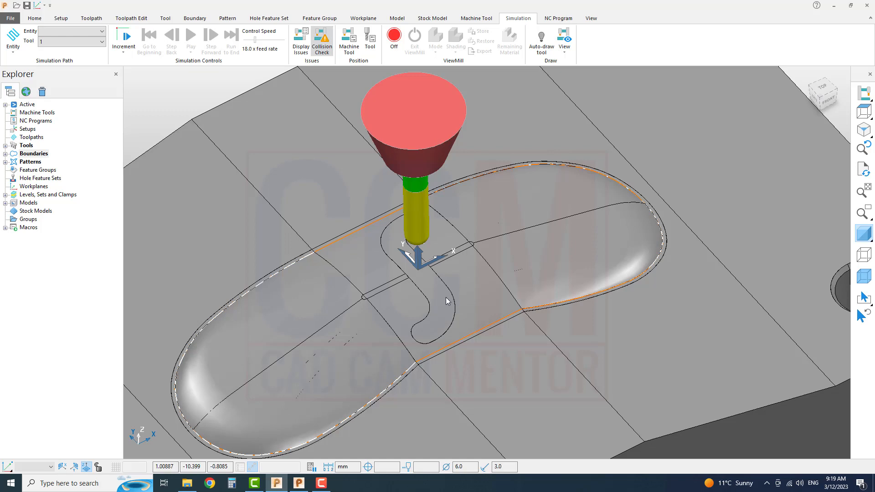
{"action": "scroll", "coordinate": [446, 301], "scroll_direction": "down", "scroll_amount": 5}
{"action": "middle_click_drag", "start_coordinate": [417, 310], "coordinate": [437, 289]}
{"action": "scroll", "coordinate": [423, 327], "scroll_direction": "up", "scroll_amount": 5}
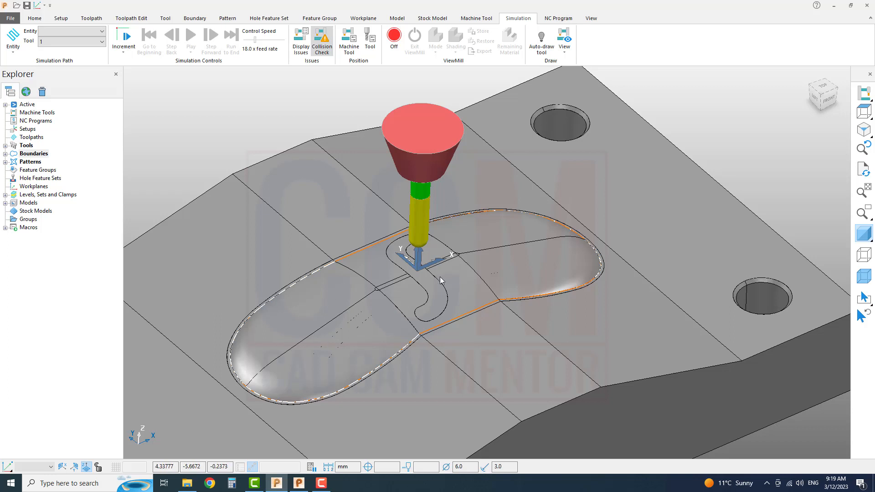
Create a new toolpath using the 3D Offset Finishing strategy from the Finishing category.
{"action": "left_click", "coordinate": [67, 21]}
{"action": "left_click", "coordinate": [84, 19]}
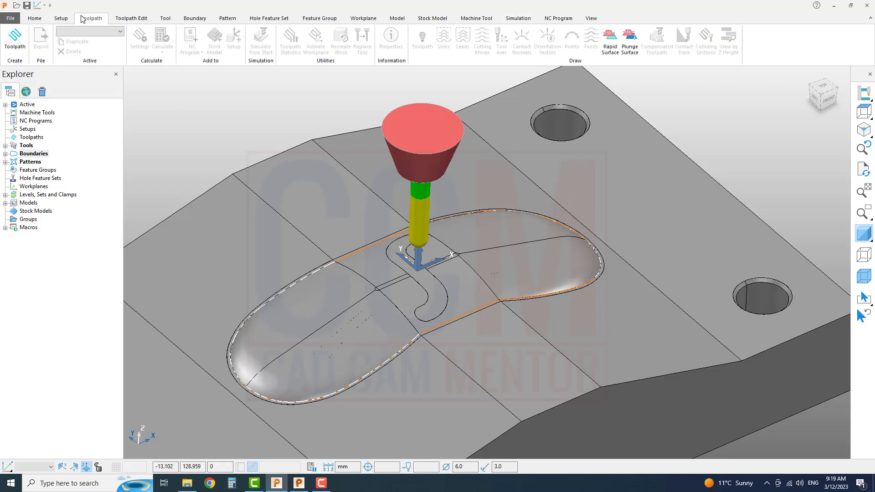
{"action": "left_click", "coordinate": [35, 19]}
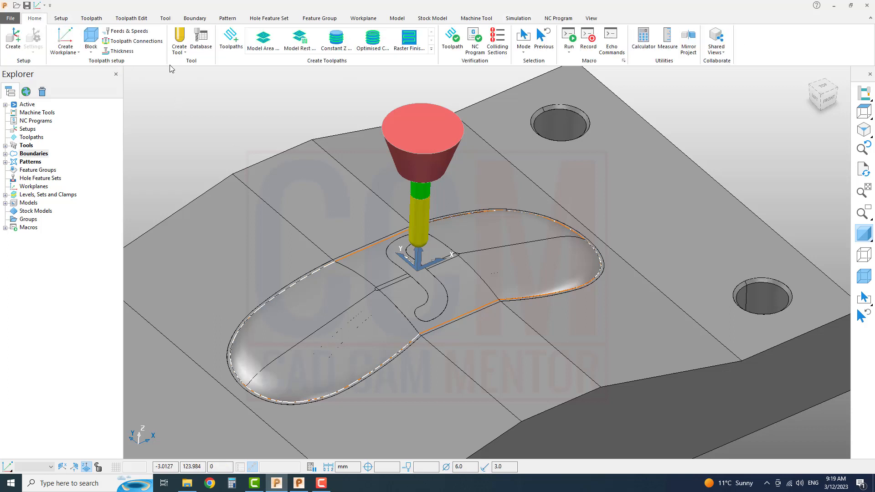
{"action": "left_click", "coordinate": [231, 43]}
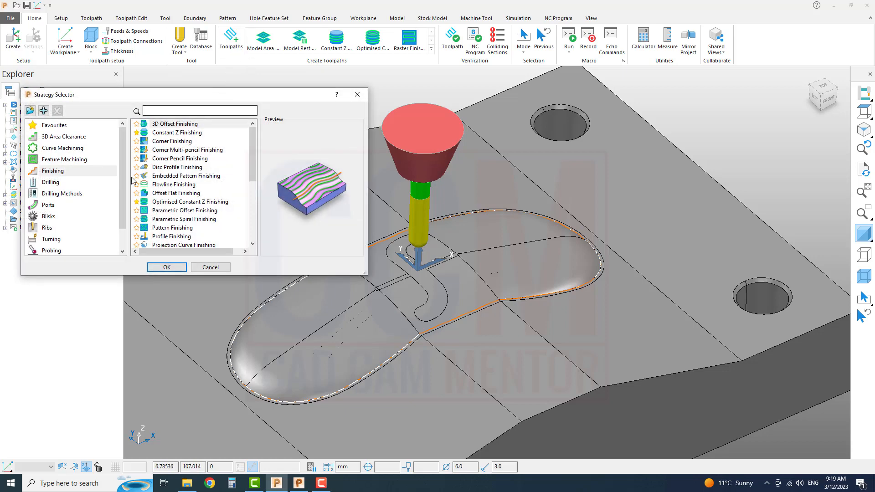
{"action": "left_click", "coordinate": [63, 171]}
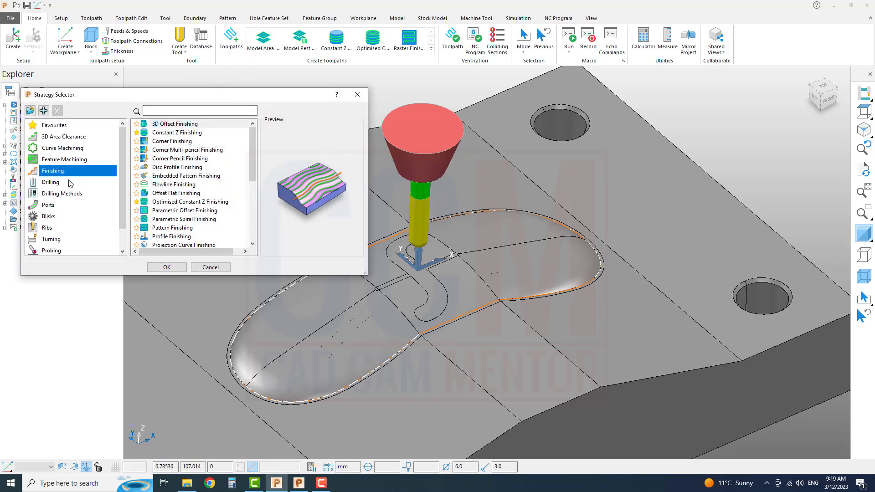
{"action": "left_click", "coordinate": [165, 133]}
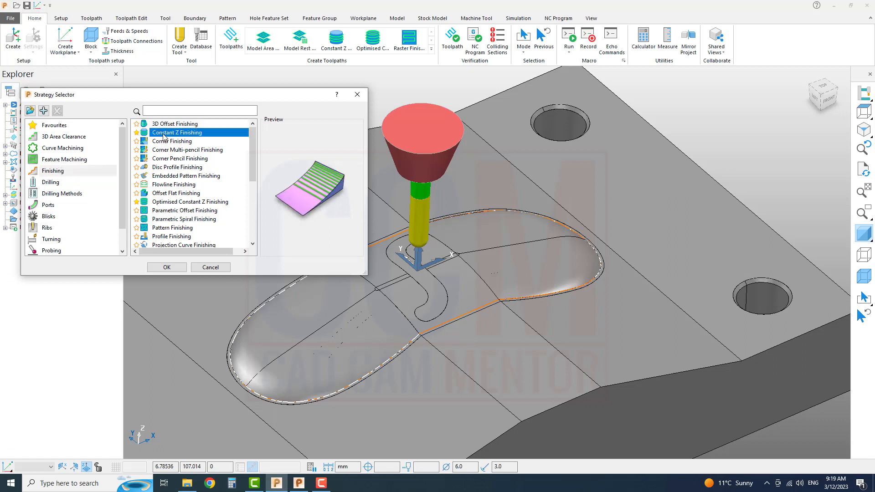
{"action": "left_click", "coordinate": [167, 125]}
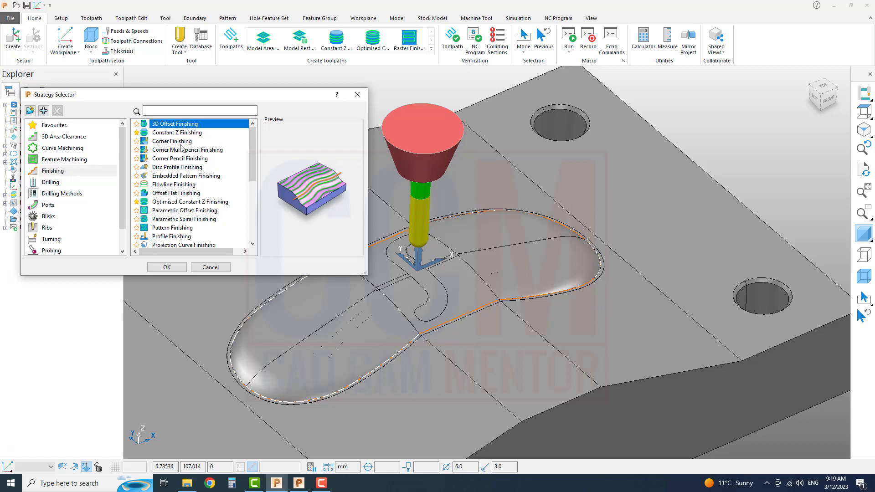
{"action": "left_click", "coordinate": [177, 271]}
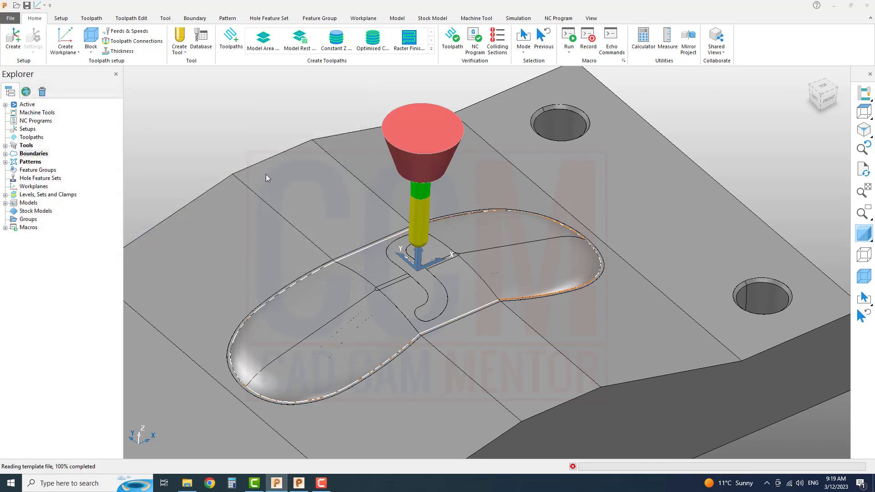
{"action": "mouse_move", "coordinate": [199, 78]}
{"action": "left_mouse_down"}
{"action": "mouse_move", "coordinate": [240, 81]}
{"action": "mouse_move", "coordinate": [187, 80]}
{"action": "left_mouse_up"}
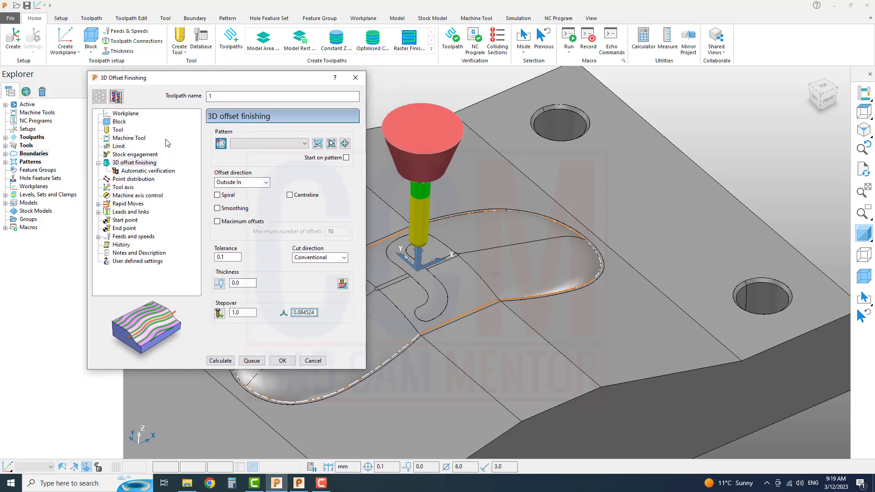
Calculate a box block from the model for the toolpath and inspect it around the part, leaving it hidden.
{"action": "left_click", "coordinate": [124, 114]}
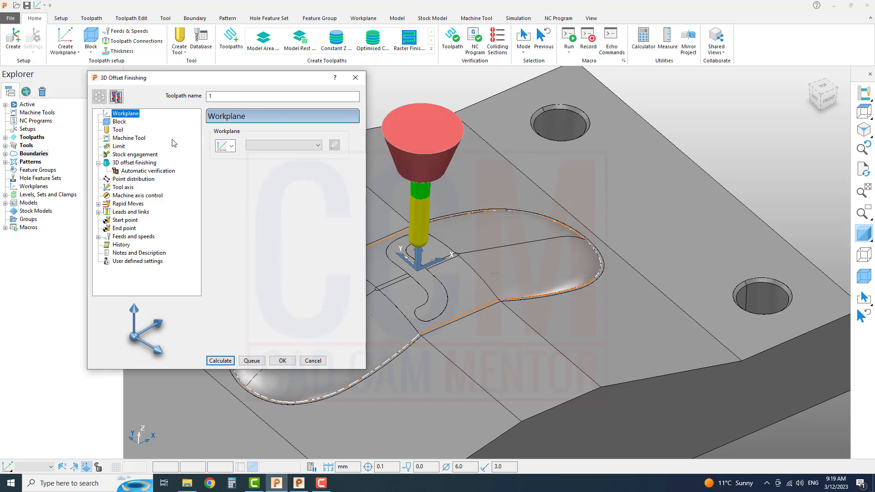
{"action": "left_click", "coordinate": [119, 122]}
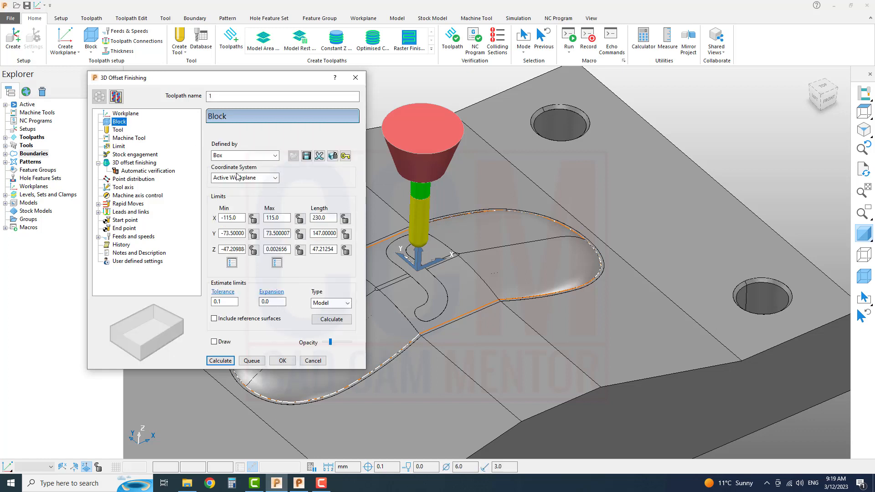
{"action": "left_click", "coordinate": [331, 319]}
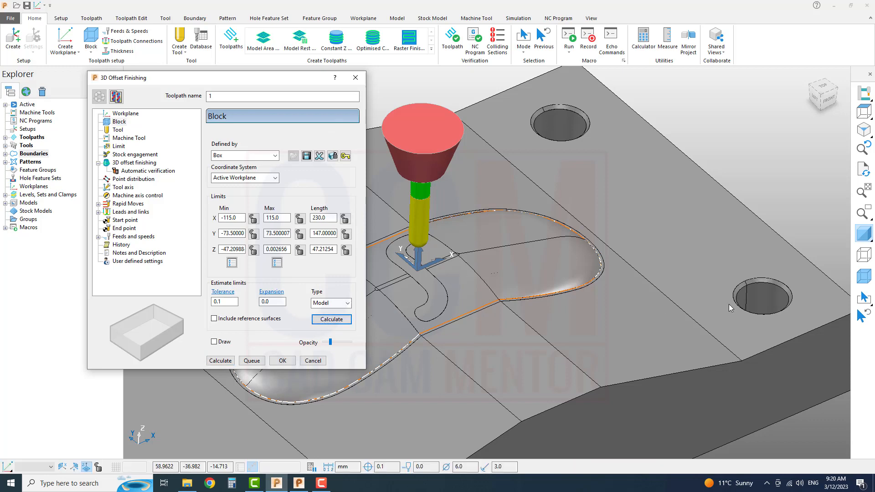
{"action": "left_click", "coordinate": [862, 282]}
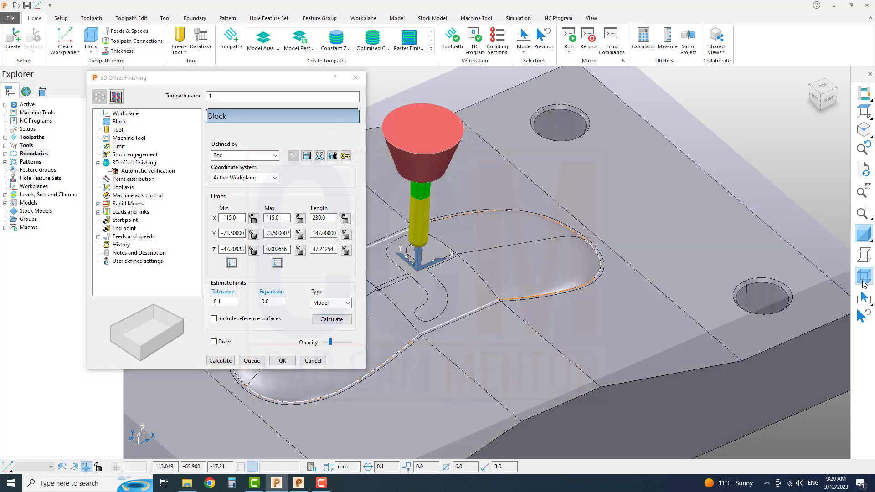
{"action": "middle_click_drag", "start_coordinate": [695, 333], "coordinate": [588, 255]}
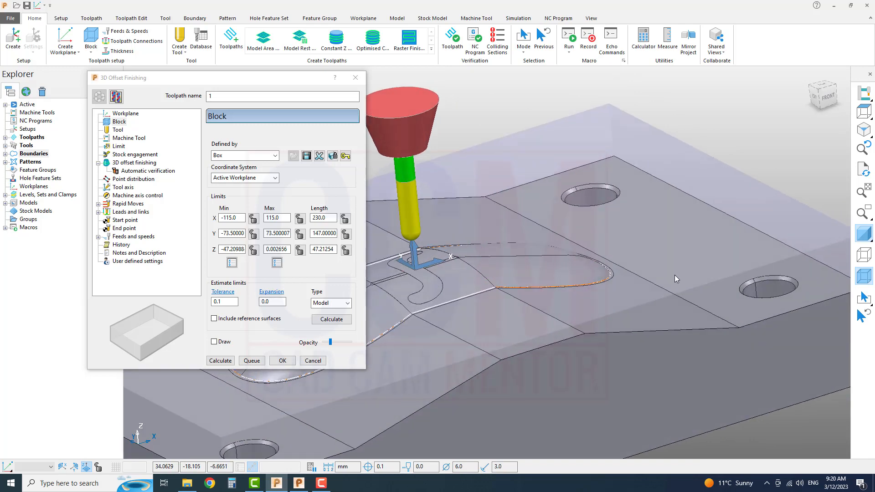
{"action": "left_click", "coordinate": [864, 281]}
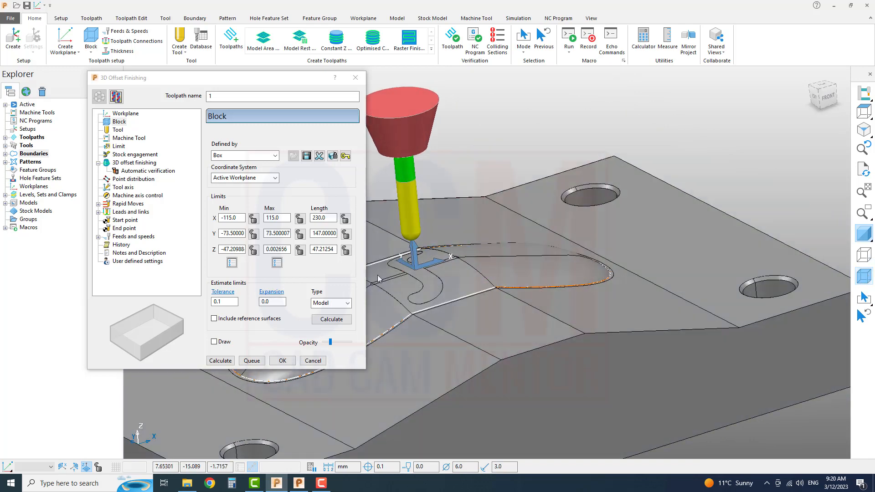
Review the toolpath's ball nosed tool geometry and its machine tool settings.
{"action": "left_click", "coordinate": [118, 129]}
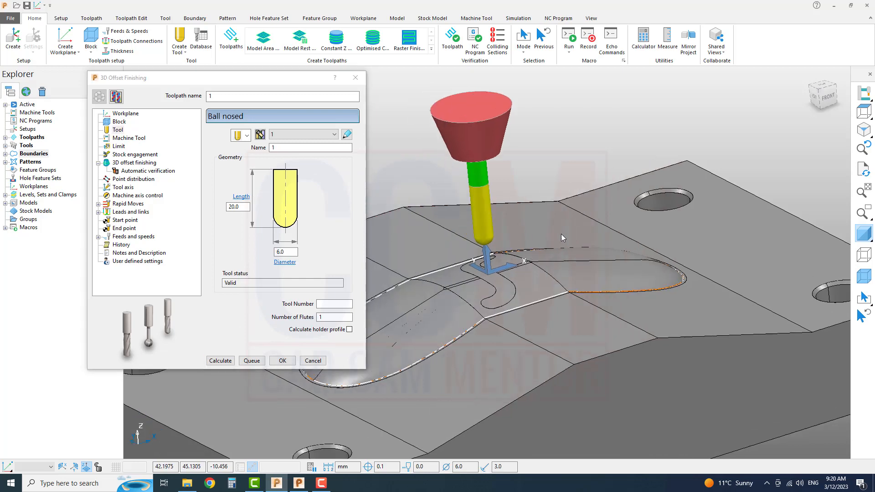
{"action": "middle_click_drag", "start_coordinate": [458, 225], "coordinate": [574, 235]}
{"action": "left_click", "coordinate": [272, 253]}
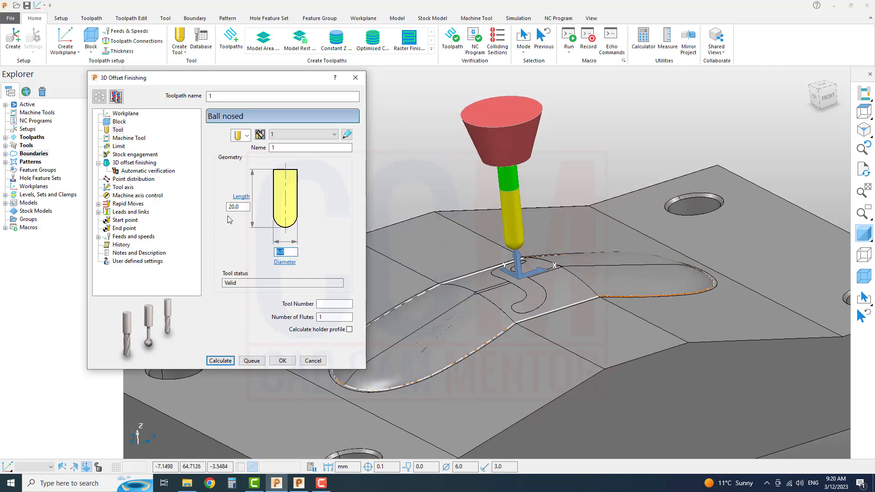
{"action": "middle_click_drag", "start_coordinate": [460, 214], "coordinate": [500, 224]}
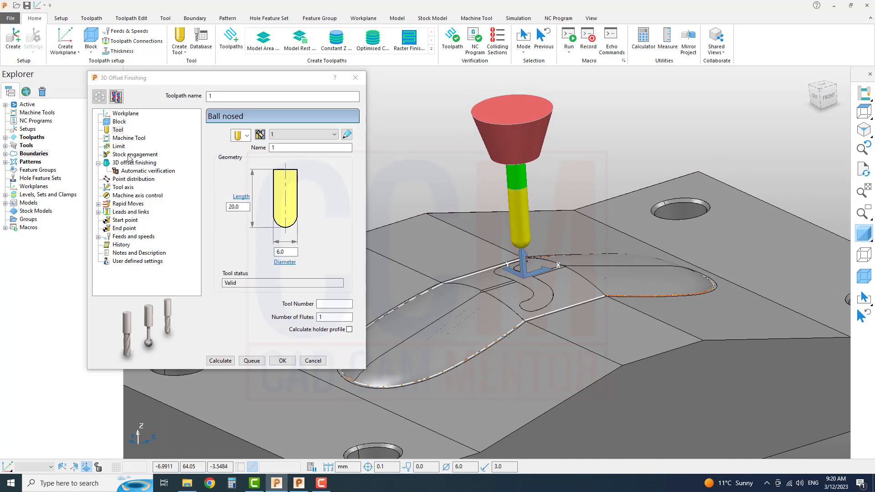
{"action": "left_click", "coordinate": [129, 138]}
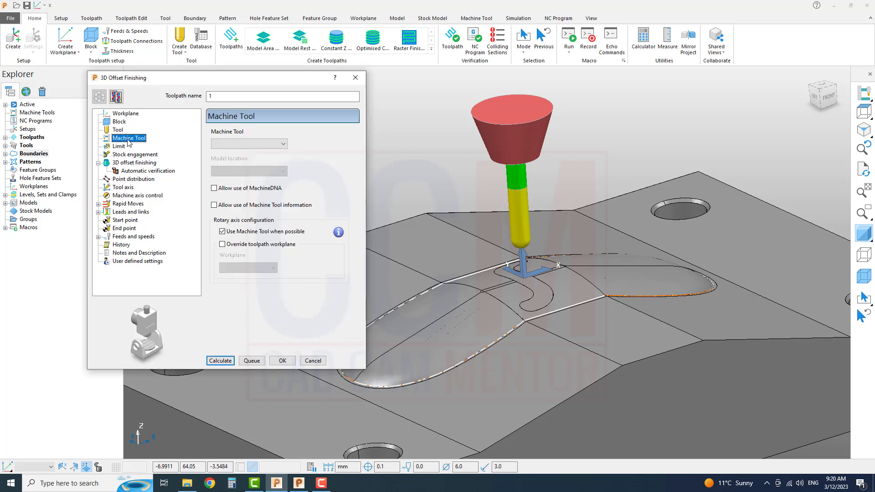
Limit the toolpath to boundary 1 and check the stock engagement settings.
{"action": "left_click", "coordinate": [119, 146]}
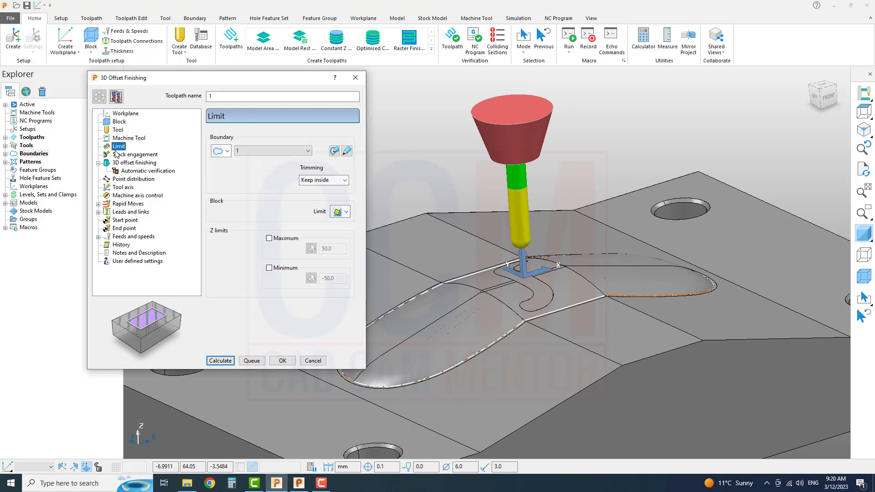
{"action": "left_click", "coordinate": [273, 151]}
{"action": "left_click", "coordinate": [263, 169]}
{"action": "left_click", "coordinate": [146, 155]}
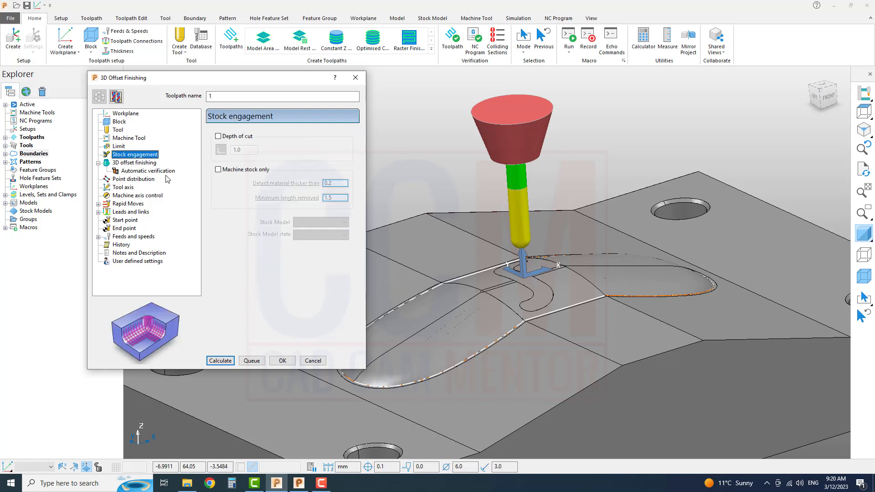
Select pattern 1 as the guiding pattern for the 3D offset finishing.
{"action": "left_click", "coordinate": [141, 164]}
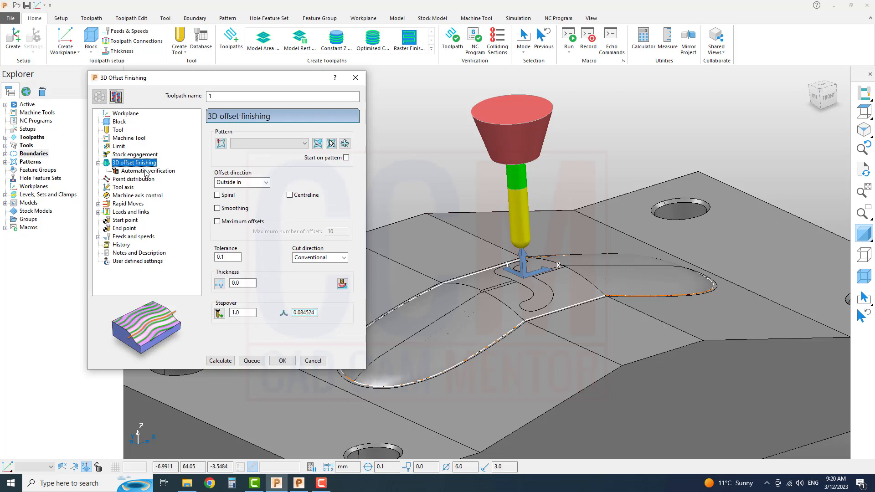
{"action": "left_click", "coordinate": [285, 145]}
{"action": "left_click", "coordinate": [246, 161]}
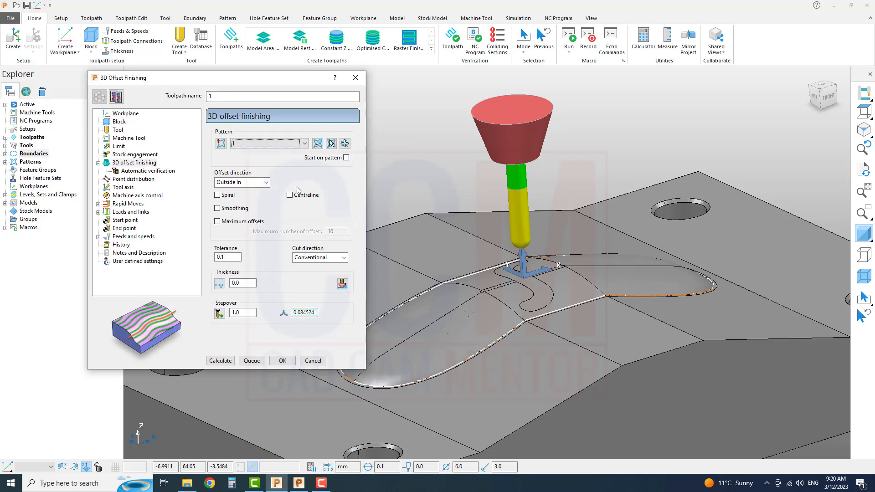
{"action": "middle_click_drag", "start_coordinate": [552, 238], "coordinate": [624, 251], "text": "shift"}
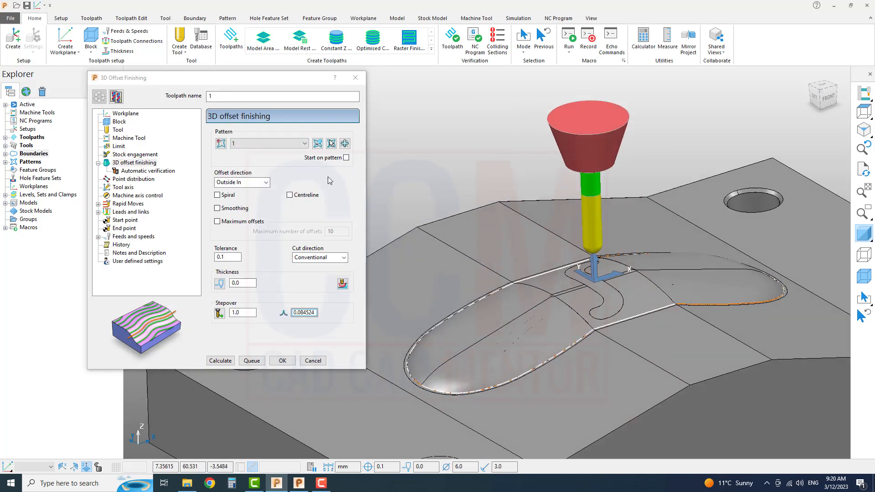
{"action": "left_click", "coordinate": [259, 146]}
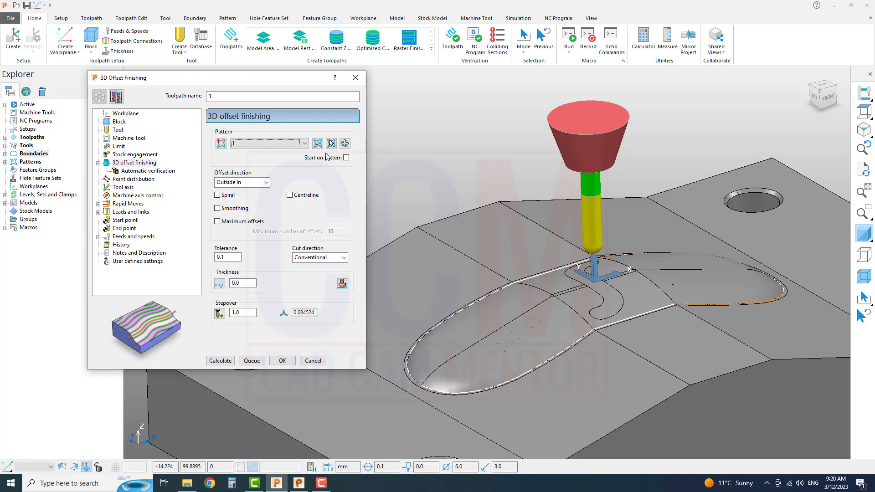
Try the Inside Out offset direction and set it back to Outside In.
{"action": "left_click", "coordinate": [258, 182]}
{"action": "left_click", "coordinate": [257, 188]}
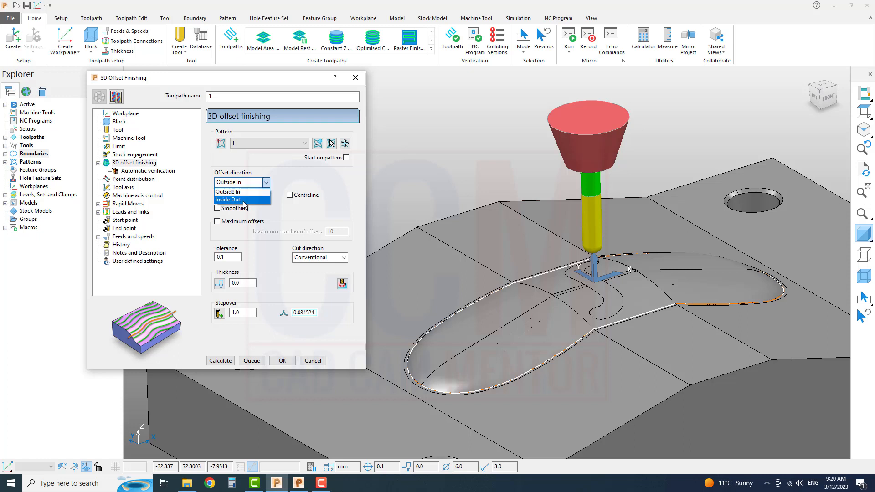
{"action": "left_click", "coordinate": [244, 188]}
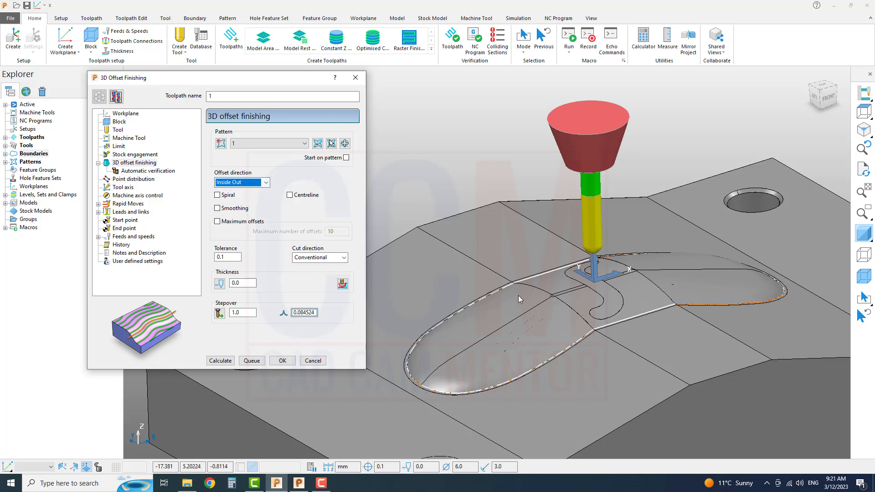
{"action": "left_click", "coordinate": [248, 186]}
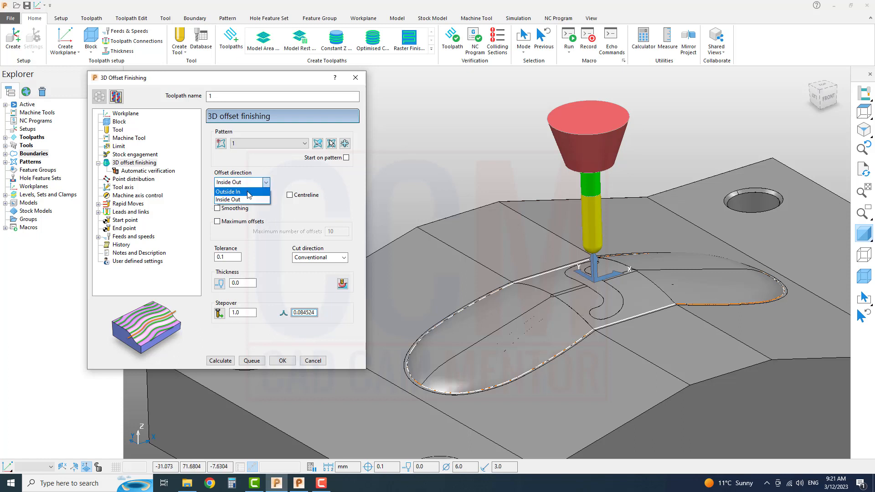
{"action": "left_click", "coordinate": [240, 195]}
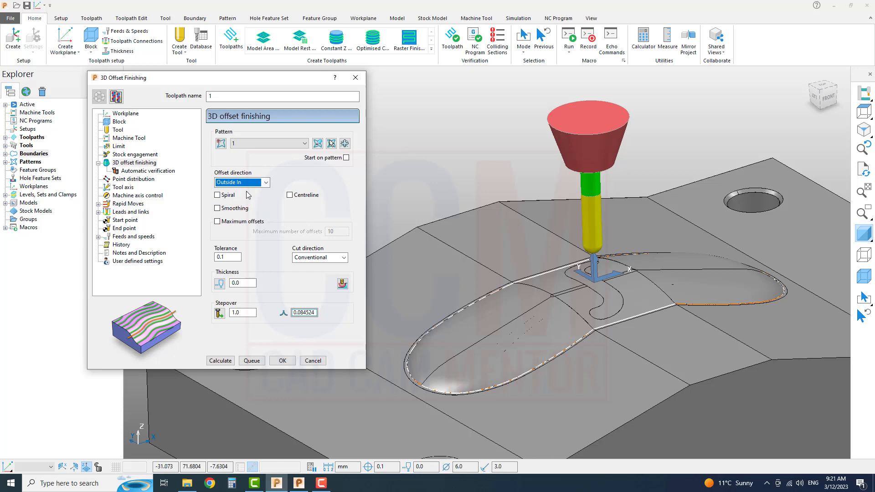
{"action": "scroll", "coordinate": [572, 289], "scroll_direction": "up", "scroll_amount": 5}
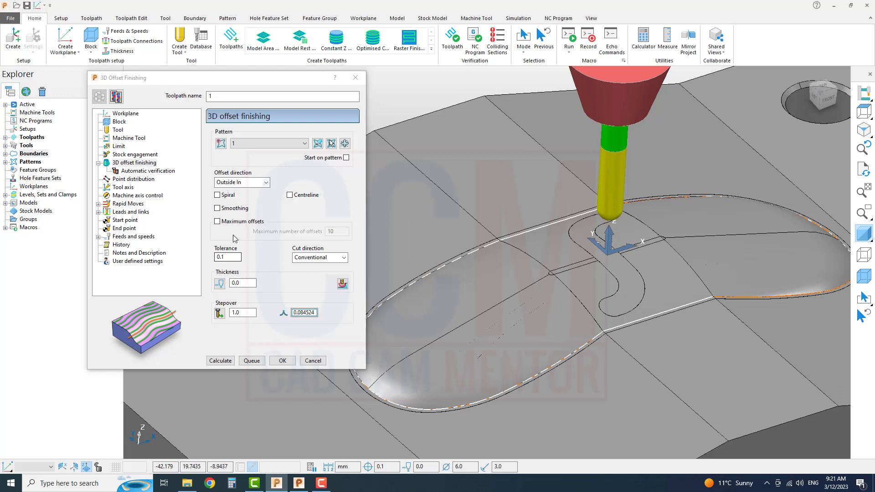
Review the automatic verification settings with the head clearance, the 3D offset finishing settings and the tool axis settings.
{"action": "left_click", "coordinate": [149, 172]}
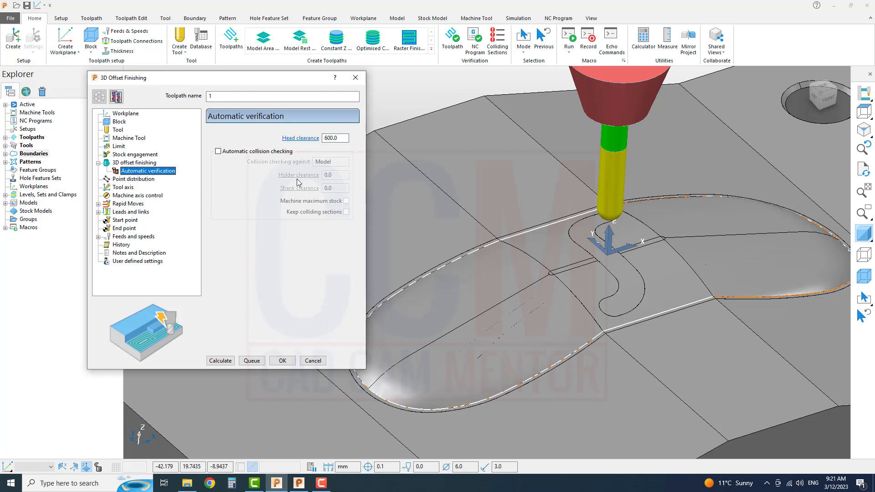
{"action": "left_click_drag", "start_coordinate": [338, 138], "coordinate": [323, 138]}
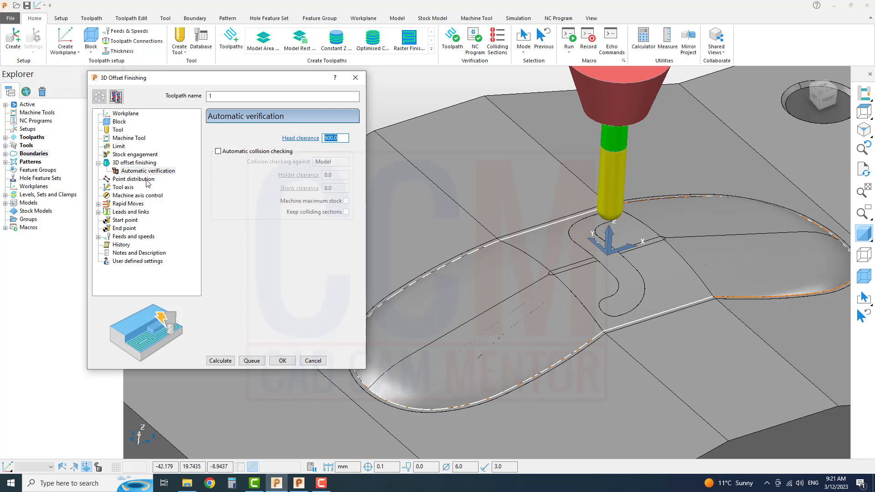
{"action": "left_click", "coordinate": [139, 163]}
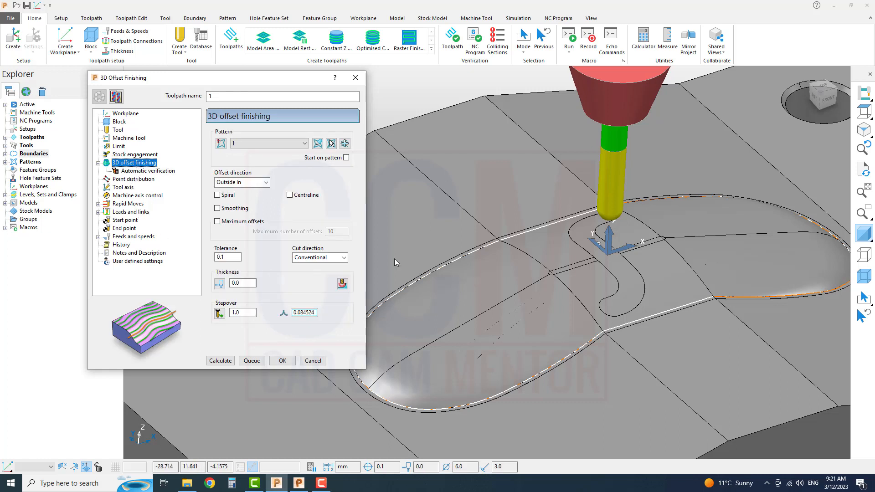
{"action": "left_click", "coordinate": [126, 188]}
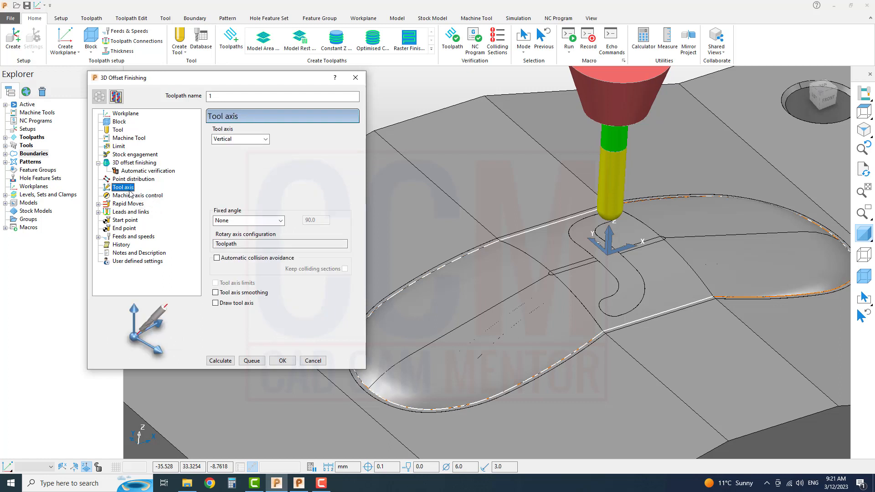
Calculate the 3D offset finishing toolpath for the curved cavity and inspect its link moves.
{"action": "left_click", "coordinate": [134, 163]}
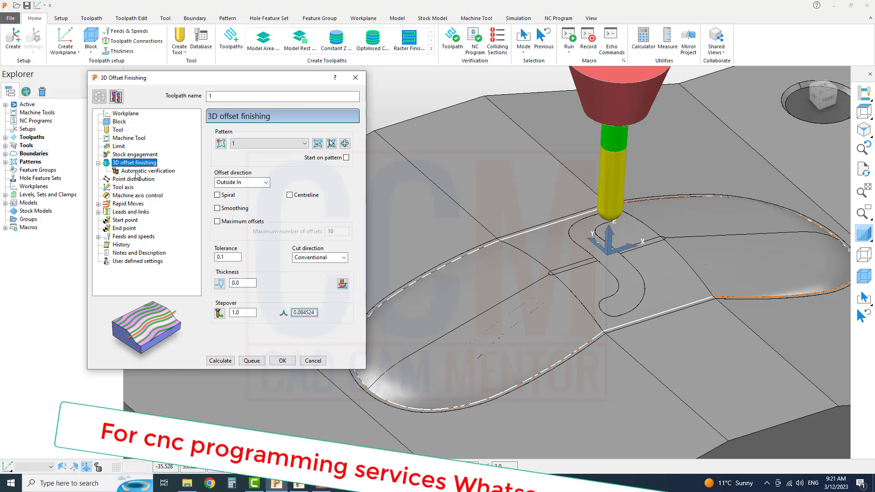
{"action": "scroll", "coordinate": [567, 250], "scroll_direction": "down", "scroll_amount": 3}
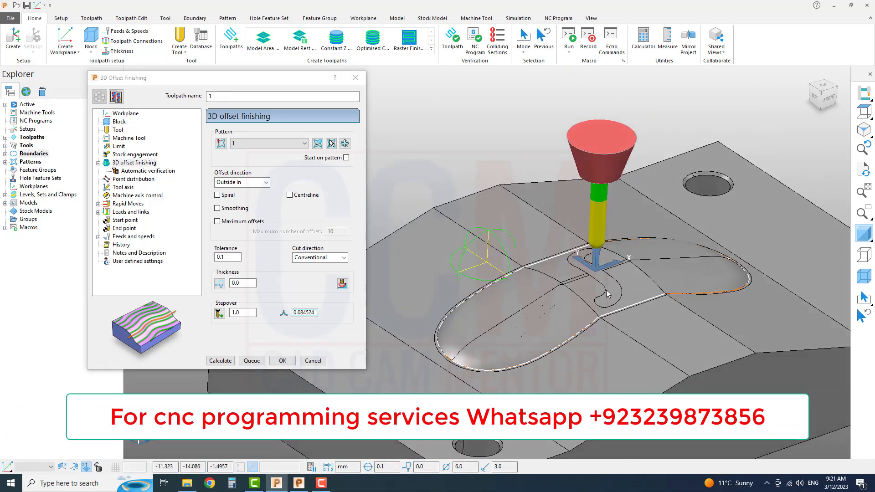
{"action": "scroll", "coordinate": [581, 272], "scroll_direction": "down", "scroll_amount": 2}
{"action": "middle_click_drag", "start_coordinate": [581, 273], "coordinate": [575, 283]}
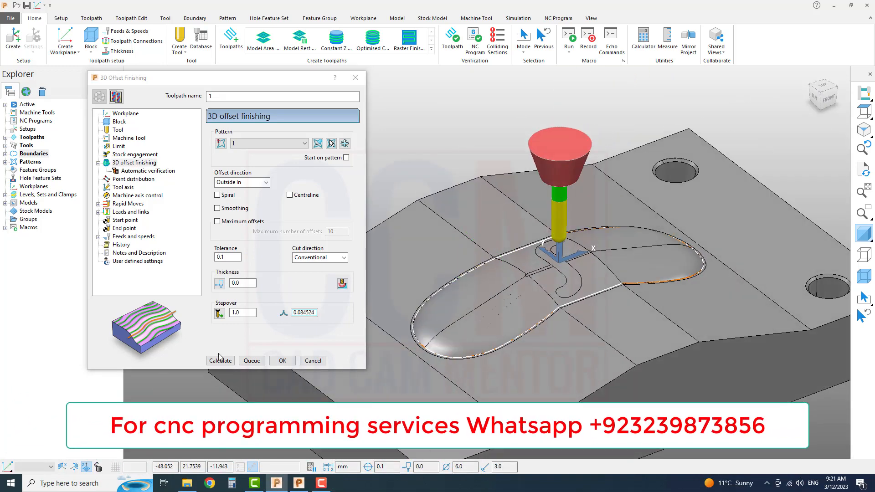
{"action": "left_click", "coordinate": [232, 360]}
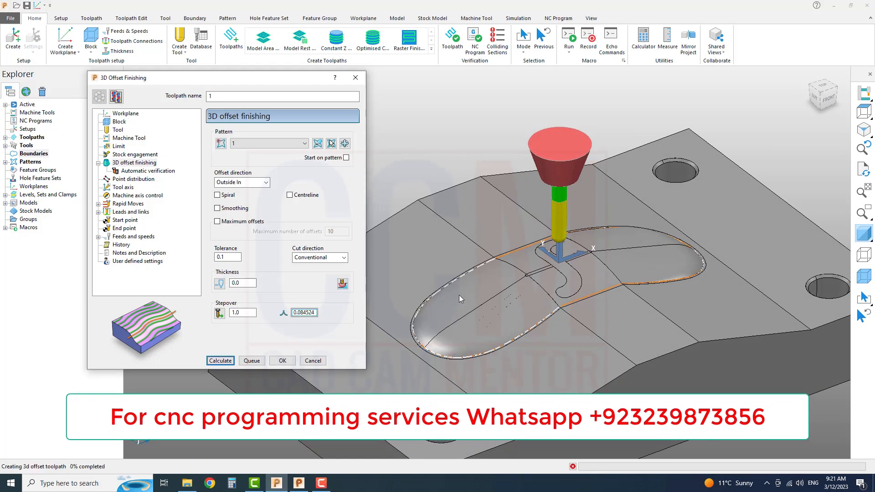
{"action": "scroll", "coordinate": [561, 283], "scroll_direction": "up", "scroll_amount": 4}
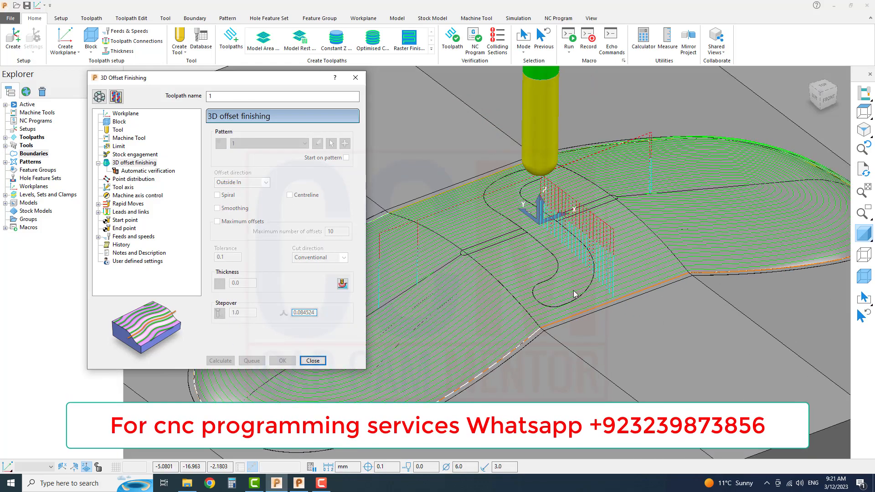
{"action": "mouse_move", "coordinate": [560, 296]}
{"action": "middle_mouse_down"}
{"action": "mouse_move", "coordinate": [549, 340]}
{"action": "mouse_move", "coordinate": [567, 351]}
{"action": "mouse_move", "coordinate": [570, 307]}
{"action": "middle_mouse_up"}
{"action": "scroll", "coordinate": [568, 305], "scroll_direction": "up", "scroll_amount": 5}
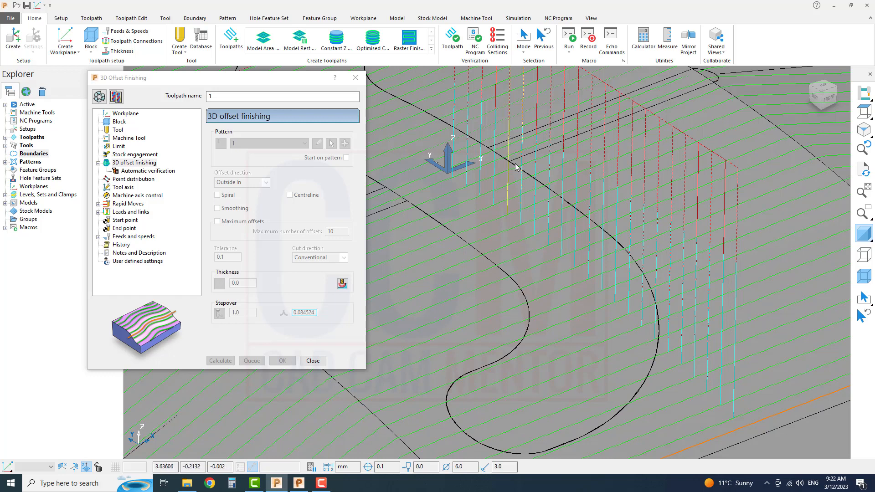
{"action": "scroll", "coordinate": [523, 192], "scroll_direction": "down", "scroll_amount": 5}
{"action": "scroll", "coordinate": [523, 192], "scroll_direction": "up", "scroll_amount": 6}
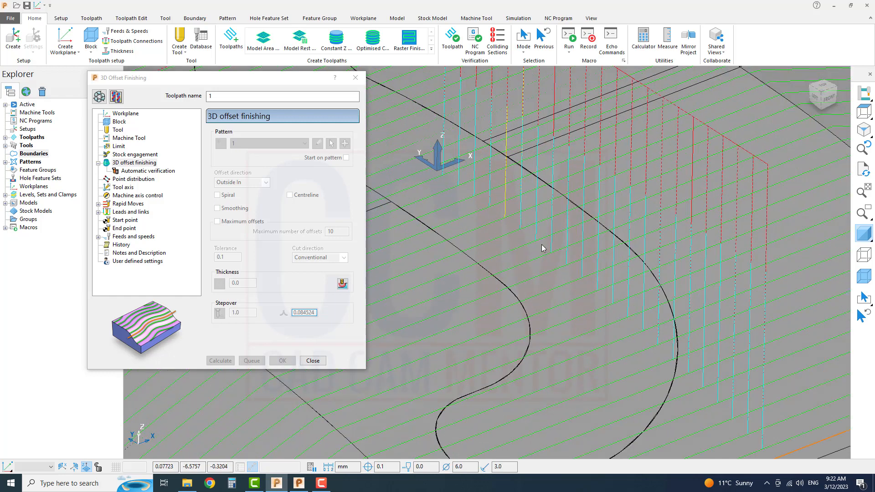
Reopen the toolpath for editing, set its first and second link choices to Straight, and recalculate it.
{"action": "left_click", "coordinate": [100, 96]}
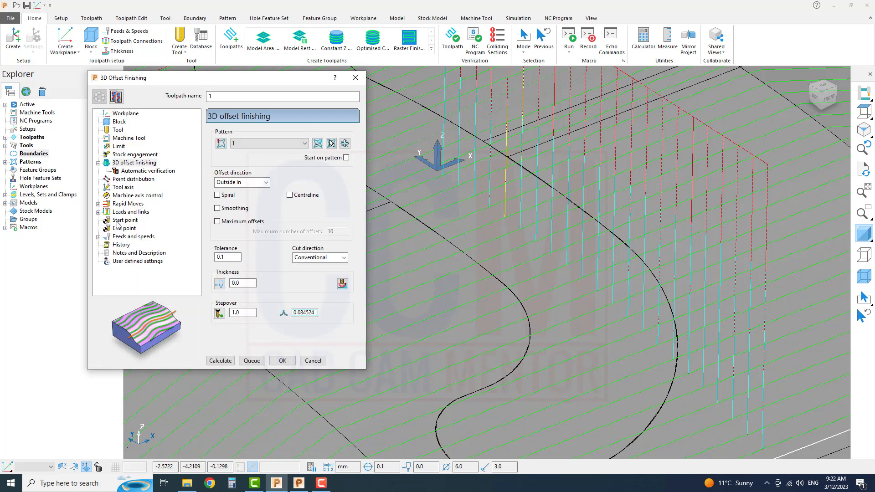
{"action": "left_click", "coordinate": [121, 212]}
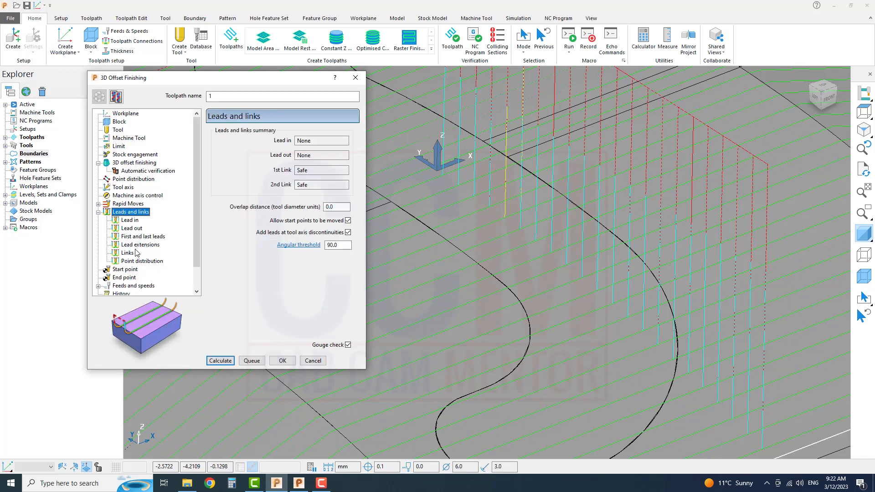
{"action": "left_click", "coordinate": [134, 254]}
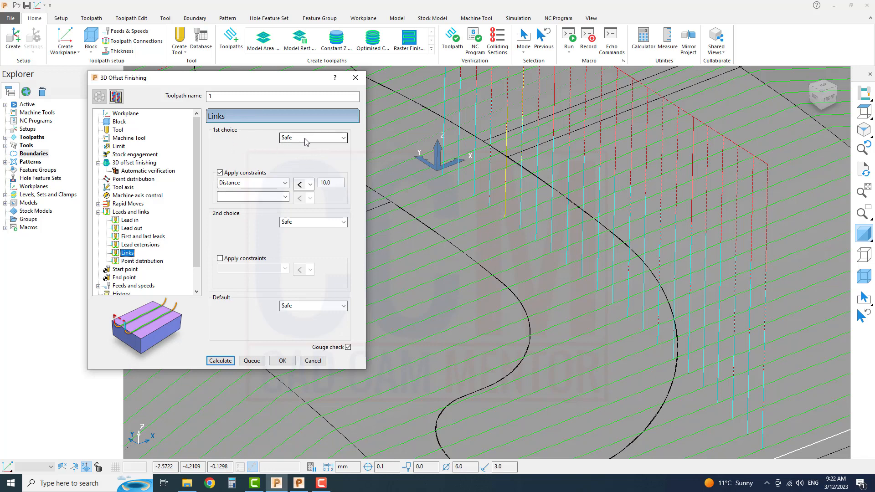
{"action": "left_click", "coordinate": [318, 222]}
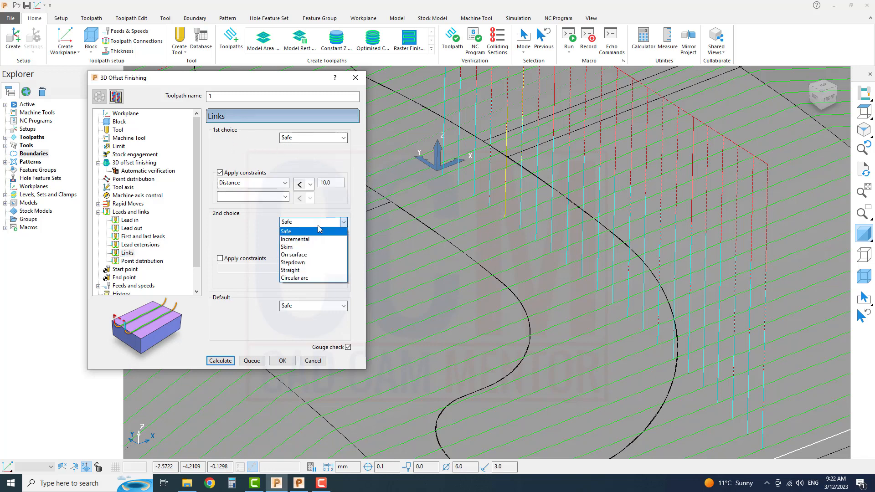
{"action": "left_click", "coordinate": [318, 225]}
{"action": "left_click", "coordinate": [311, 137]}
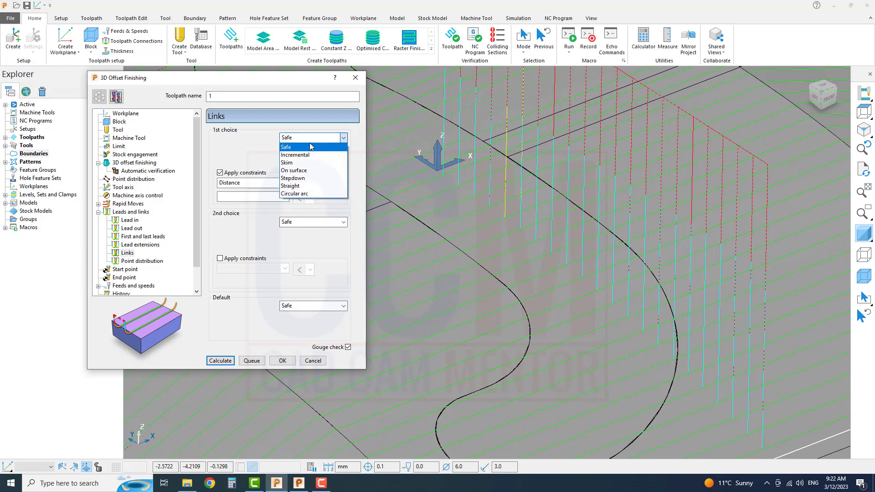
{"action": "left_click", "coordinate": [308, 186]}
{"action": "left_click", "coordinate": [312, 222]}
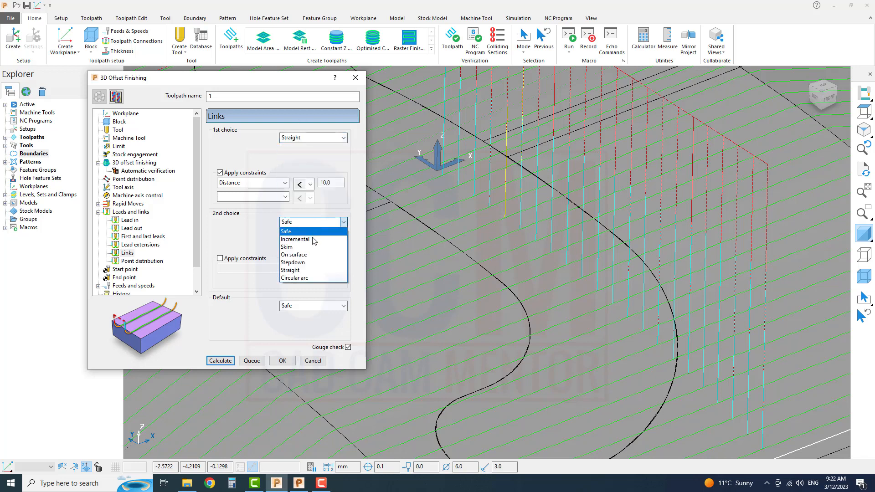
{"action": "left_click", "coordinate": [304, 271]}
{"action": "key", "text": "Return"}
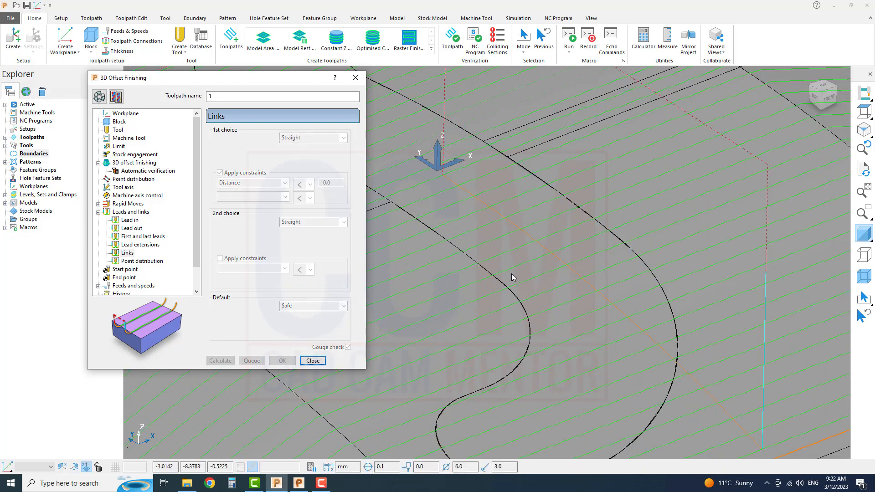
Reopen the toolpath for editing, enable the Spiral option for the 3D offset finishing, and recalculate it.
{"action": "scroll", "coordinate": [507, 268], "scroll_direction": "down", "scroll_amount": 5}
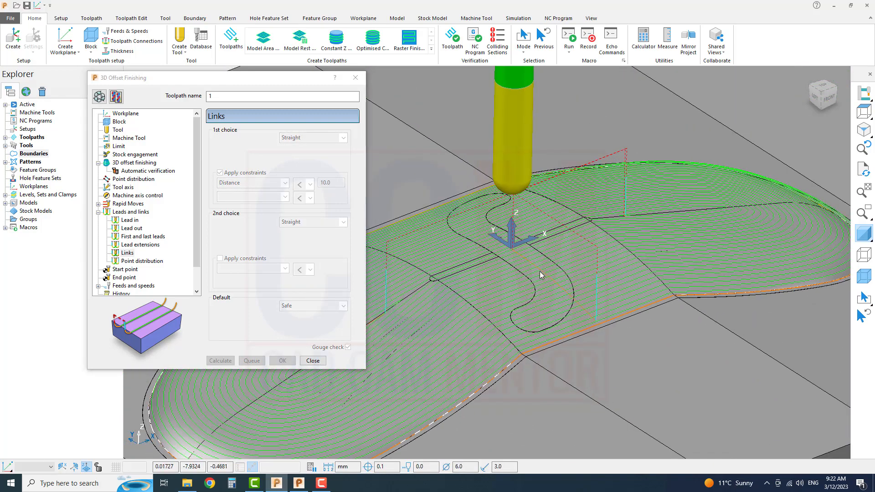
{"action": "scroll", "coordinate": [539, 273], "scroll_direction": "up", "scroll_amount": 5}
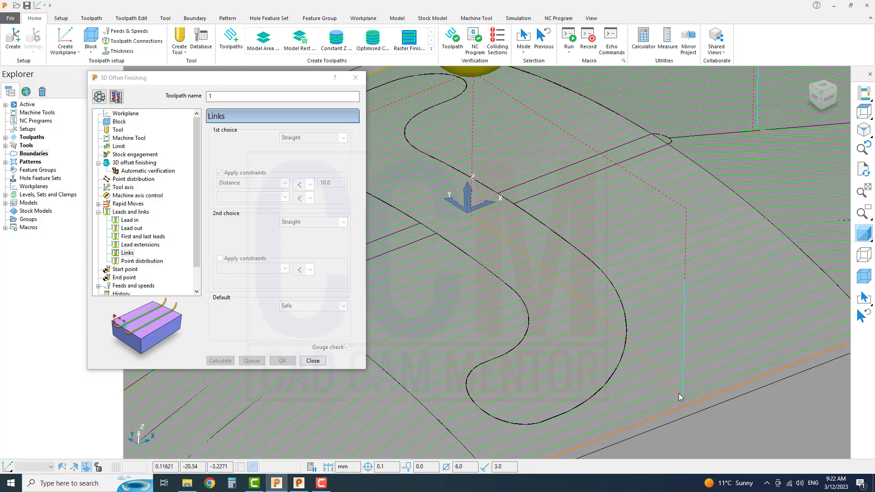
{"action": "scroll", "coordinate": [680, 397], "scroll_direction": "up", "scroll_amount": 2}
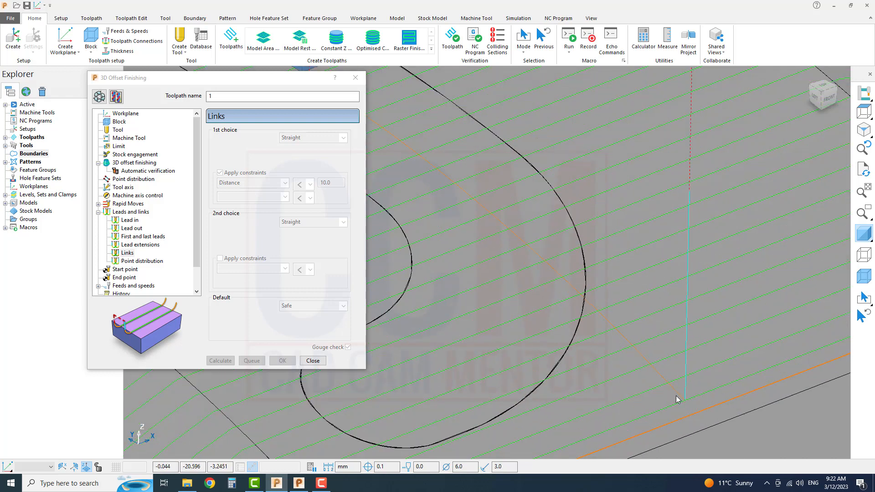
{"action": "scroll", "coordinate": [676, 395], "scroll_direction": "down", "scroll_amount": 2}
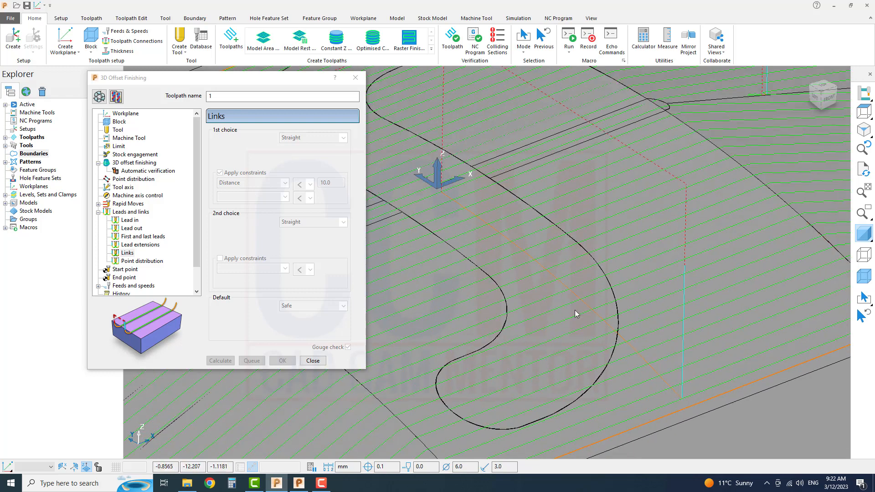
{"action": "scroll", "coordinate": [618, 349], "scroll_direction": "down", "scroll_amount": 1}
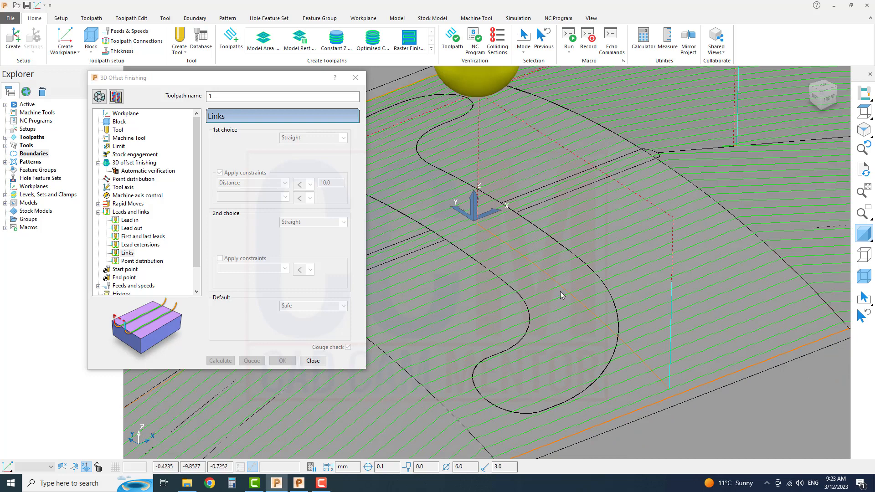
{"action": "scroll", "coordinate": [560, 291], "scroll_direction": "down", "scroll_amount": 2}
{"action": "left_click", "coordinate": [99, 96]}
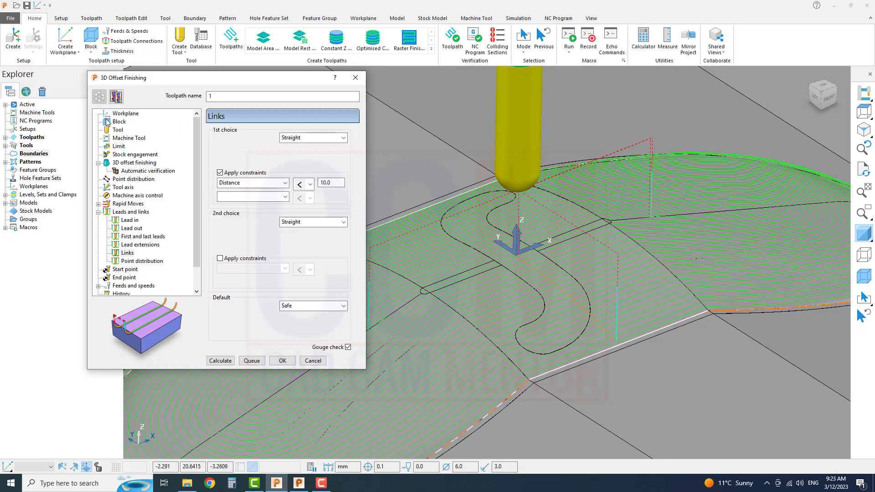
{"action": "left_click", "coordinate": [145, 163]}
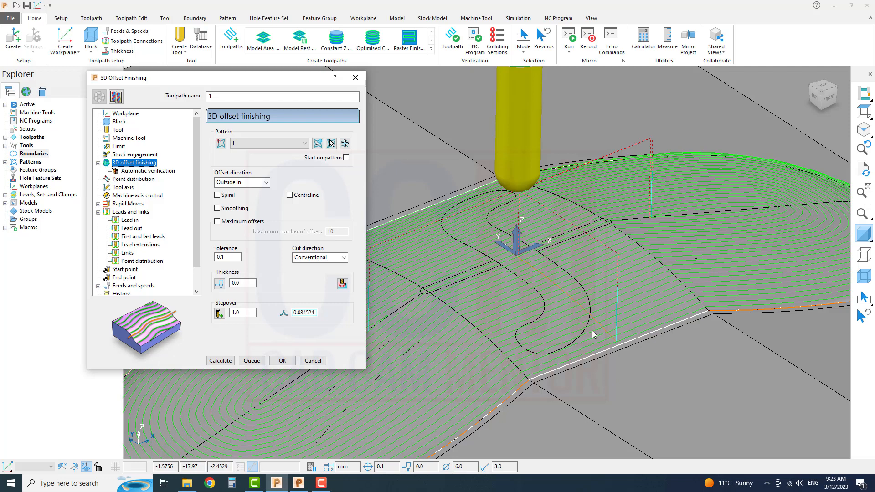
{"action": "scroll", "coordinate": [606, 329], "scroll_direction": "down", "scroll_amount": 2}
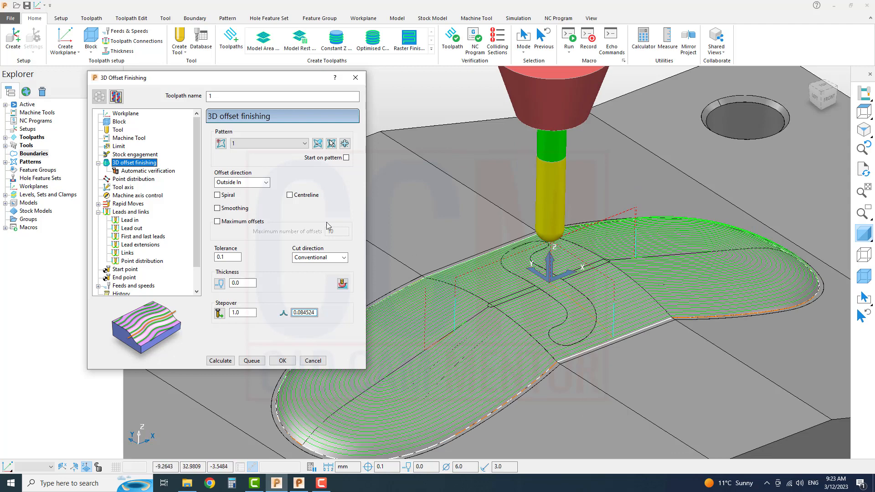
{"action": "left_click", "coordinate": [217, 195]}
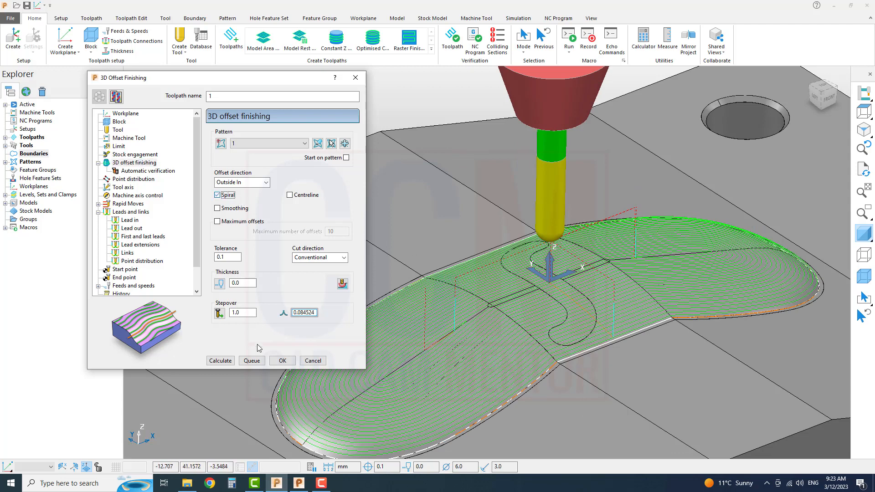
{"action": "left_click", "coordinate": [220, 361]}
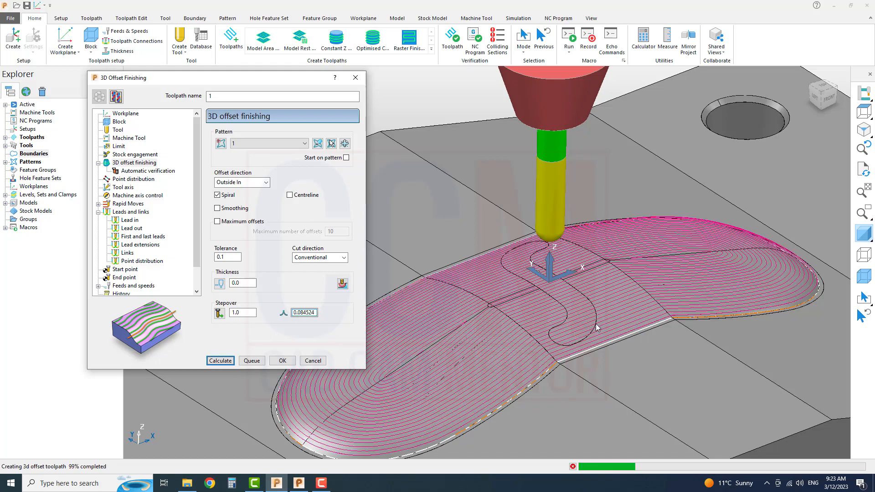
Examine the spiral toolpath passes and their link moves across the cavity, especially around the centre of the rounded end.
{"action": "scroll", "coordinate": [607, 307], "scroll_direction": "up", "scroll_amount": 5}
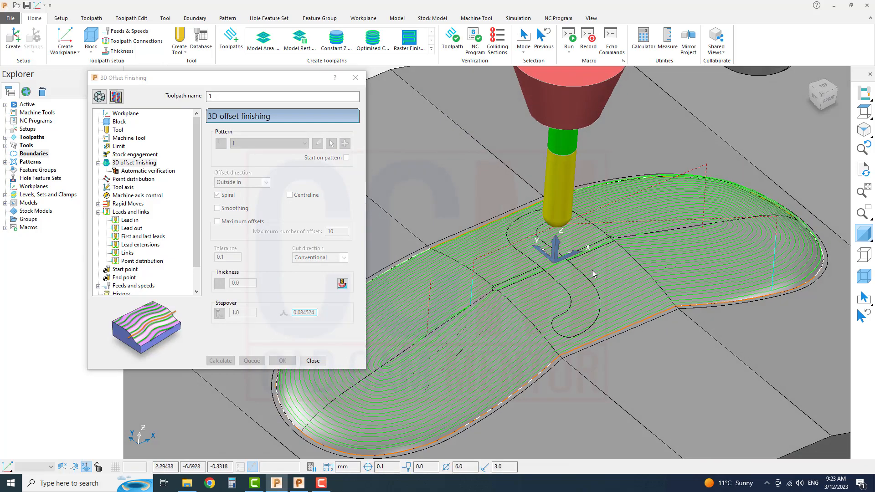
{"action": "middle_click_drag", "start_coordinate": [591, 272], "coordinate": [580, 320]}
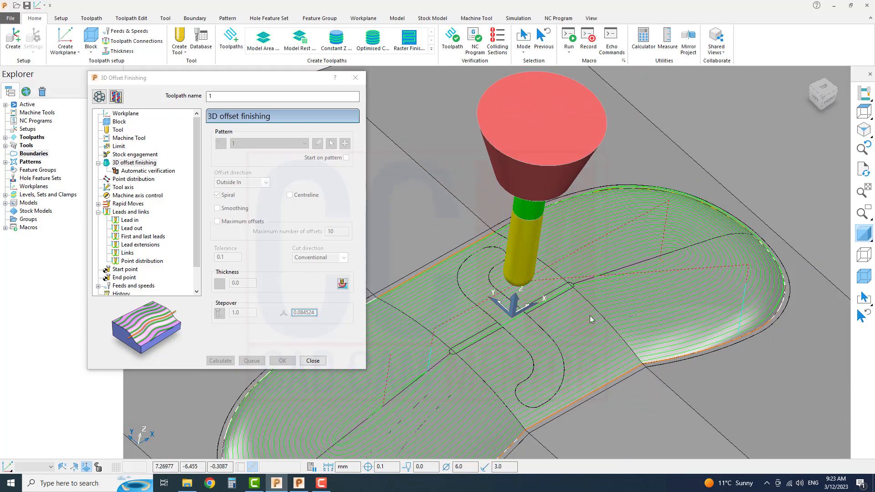
{"action": "scroll", "coordinate": [592, 319], "scroll_direction": "up", "scroll_amount": 6}
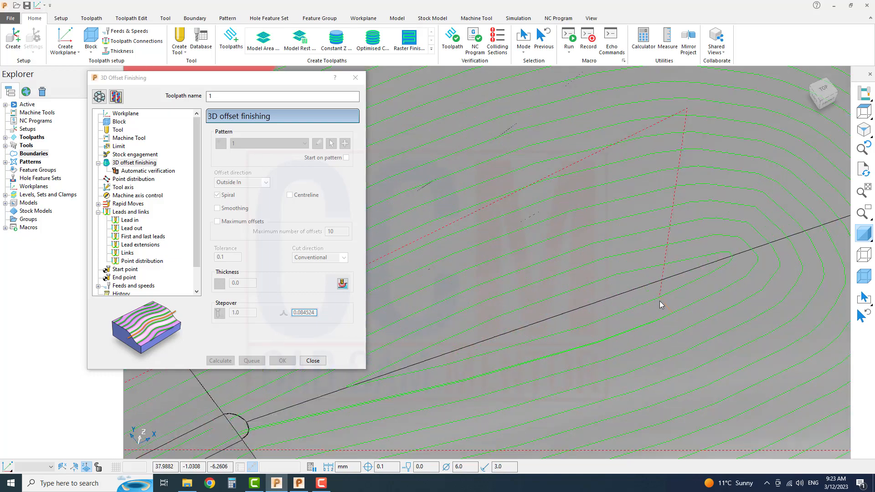
{"action": "scroll", "coordinate": [665, 315], "scroll_direction": "down", "scroll_amount": 2}
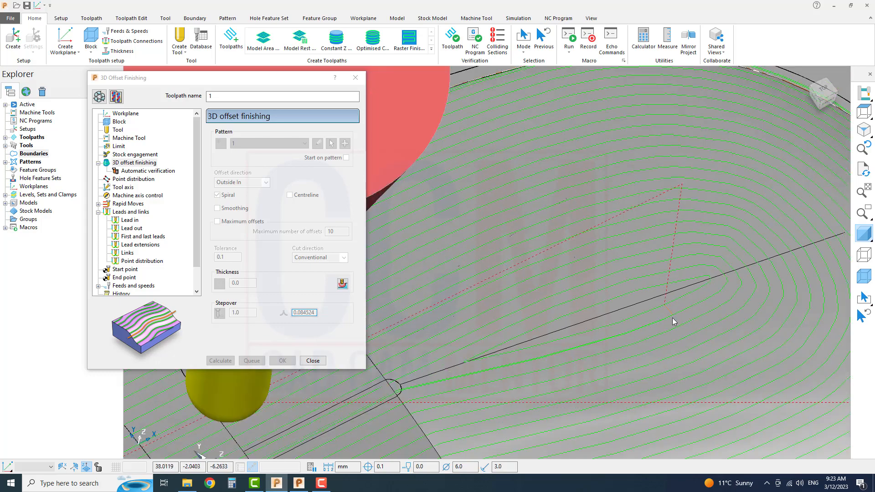
{"action": "scroll", "coordinate": [673, 321], "scroll_direction": "down", "scroll_amount": 3}
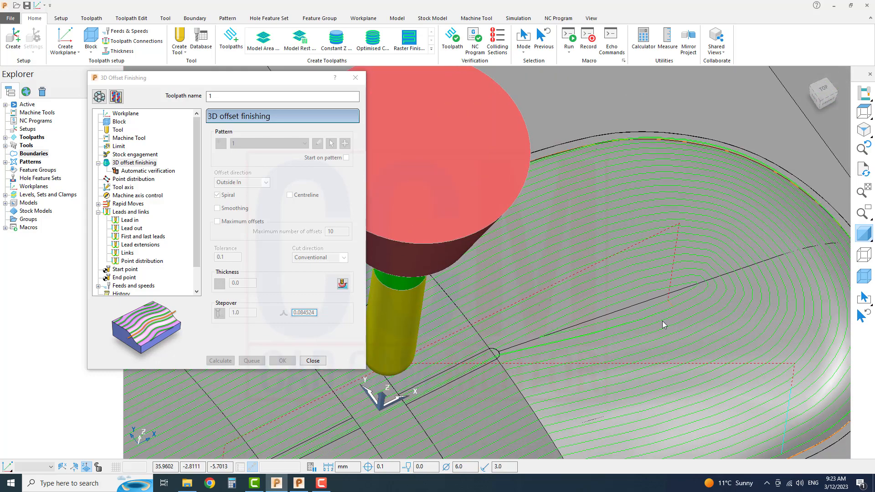
{"action": "scroll", "coordinate": [662, 324], "scroll_direction": "up", "scroll_amount": 2}
{"action": "scroll", "coordinate": [512, 346], "scroll_direction": "down", "scroll_amount": 3}
{"action": "middle_click_drag", "start_coordinate": [512, 346], "coordinate": [697, 368]}
{"action": "scroll", "coordinate": [629, 386], "scroll_direction": "down", "scroll_amount": 3}
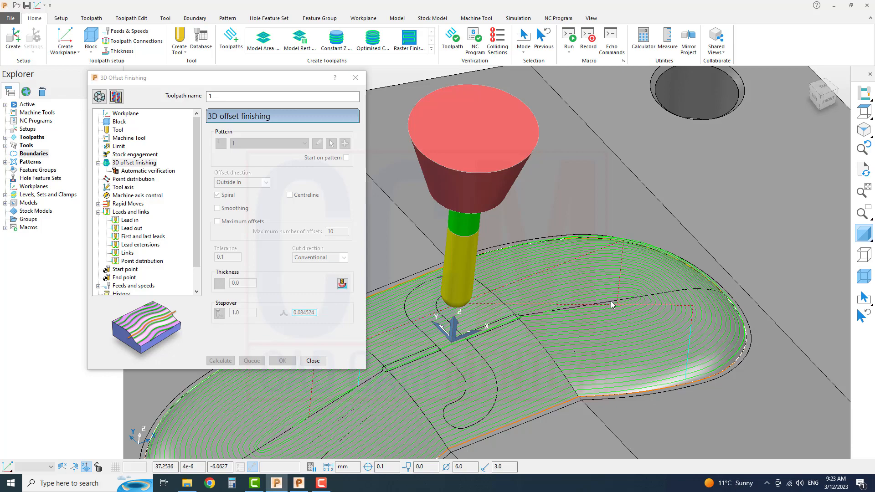
{"action": "scroll", "coordinate": [611, 305], "scroll_direction": "down", "scroll_amount": 5}
{"action": "scroll", "coordinate": [578, 335], "scroll_direction": "up", "scroll_amount": 4}
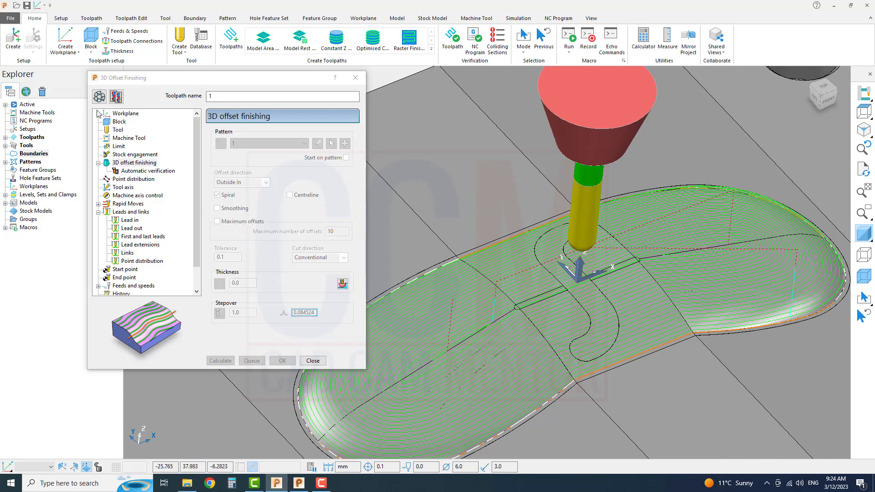
Reopen the toolpath for editing, enable the Centreline option, and recalculate it to check the added centre pass.
{"action": "left_click", "coordinate": [99, 96]}
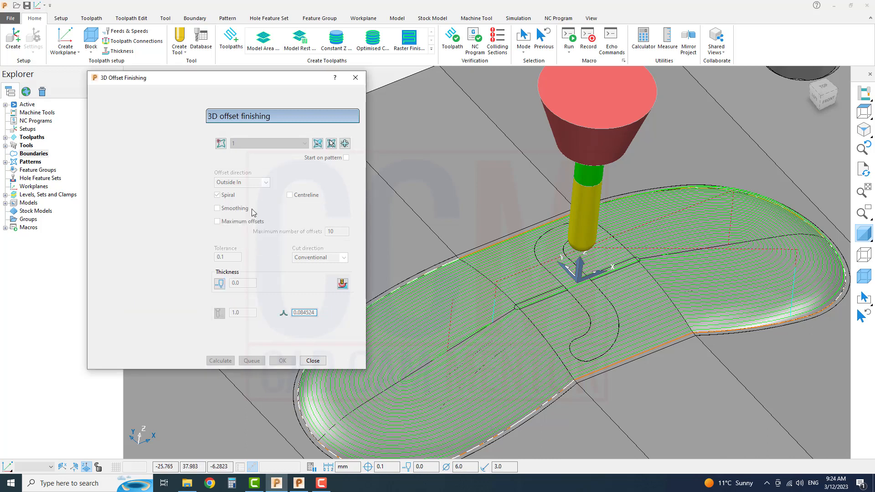
{"action": "left_click", "coordinate": [290, 196]}
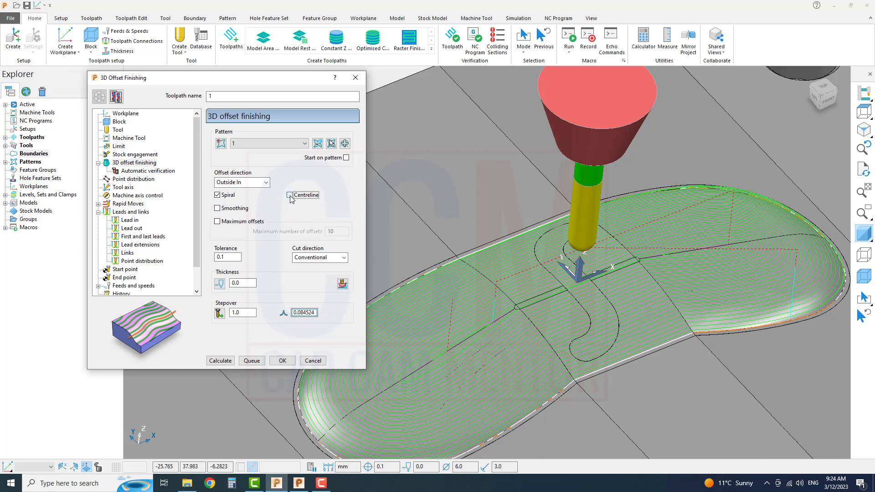
{"action": "left_click", "coordinate": [221, 360]}
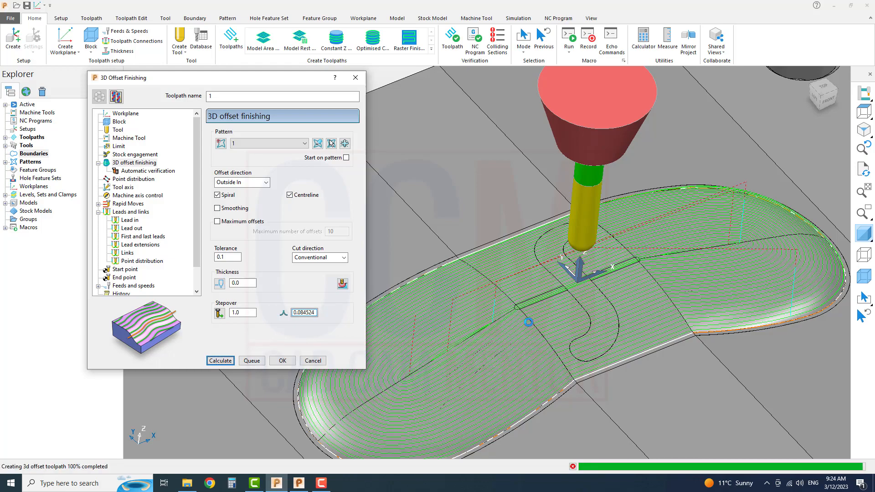
{"action": "scroll", "coordinate": [578, 295], "scroll_direction": "up", "scroll_amount": 10}
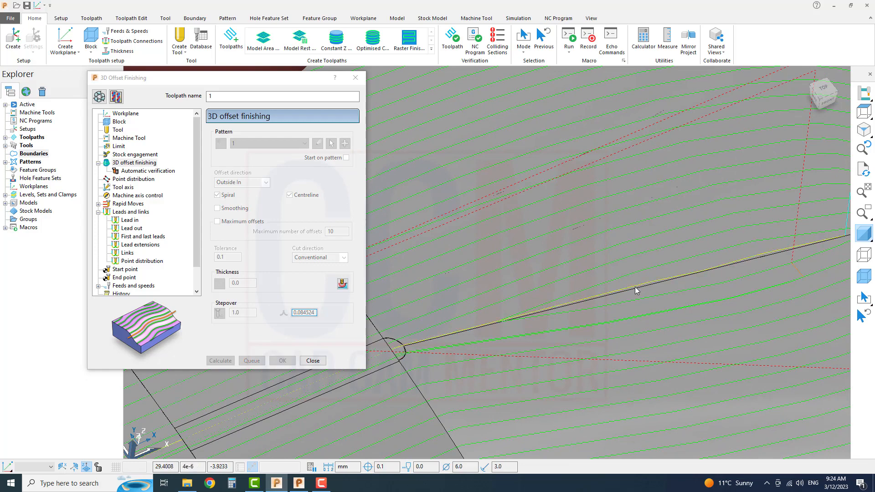
{"action": "scroll", "coordinate": [635, 286], "scroll_direction": "down", "scroll_amount": 5}
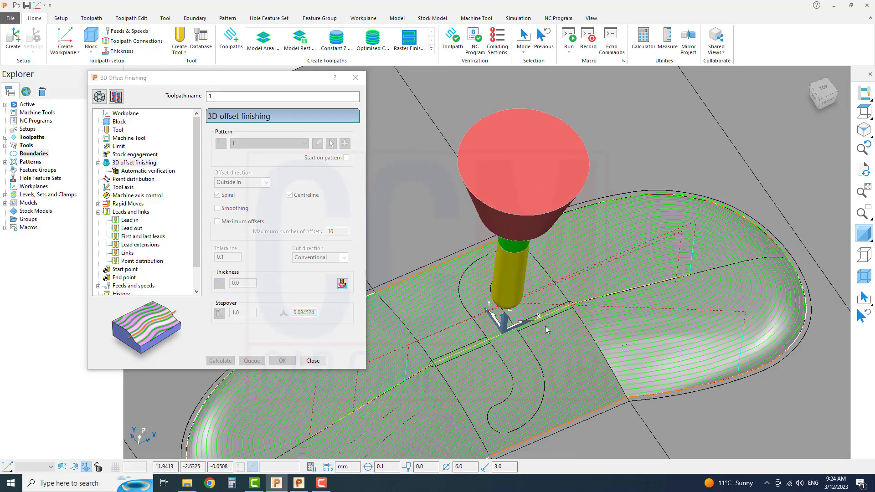
Examine the centreline pass and link moves along the middle of the cavity, including around the narrow central slot.
{"action": "scroll", "coordinate": [335, 417], "scroll_direction": "down", "scroll_amount": 3}
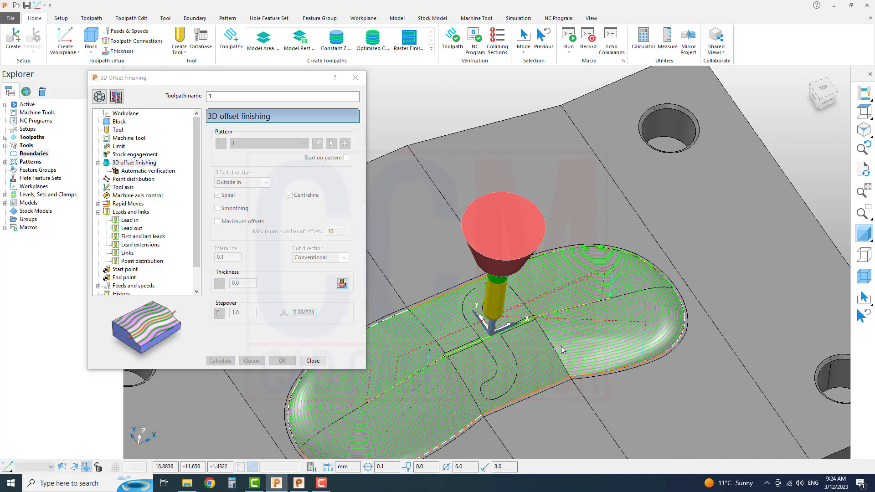
{"action": "scroll", "coordinate": [607, 324], "scroll_direction": "down", "scroll_amount": 1}
{"action": "middle_click_drag", "start_coordinate": [595, 334], "coordinate": [619, 322], "text": "shift"}
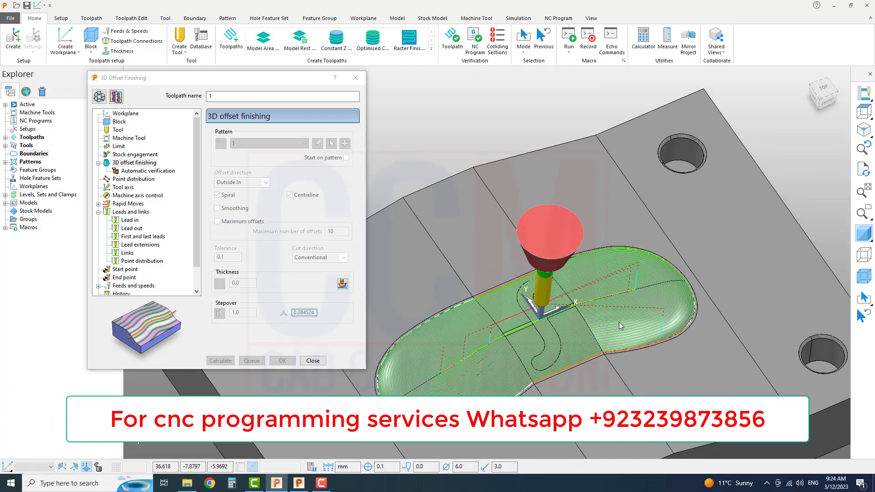
{"action": "scroll", "coordinate": [599, 335], "scroll_direction": "up", "scroll_amount": 3}
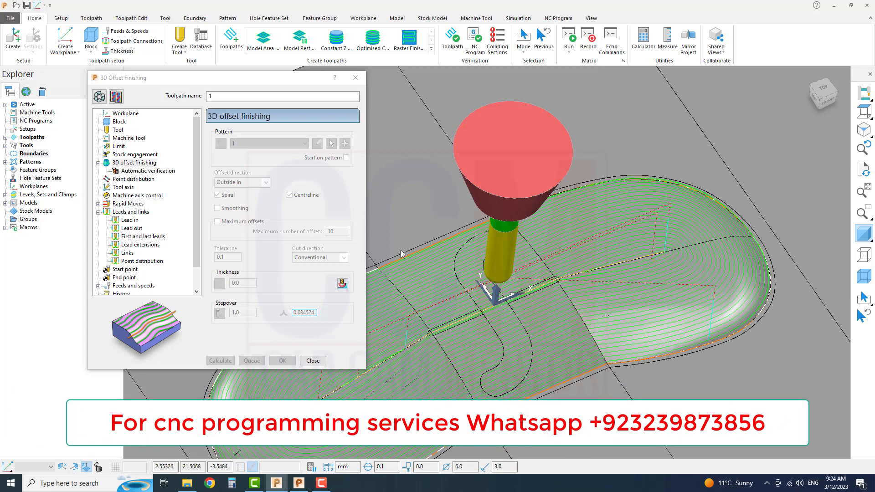
{"action": "scroll", "coordinate": [498, 371], "scroll_direction": "down", "scroll_amount": 3}
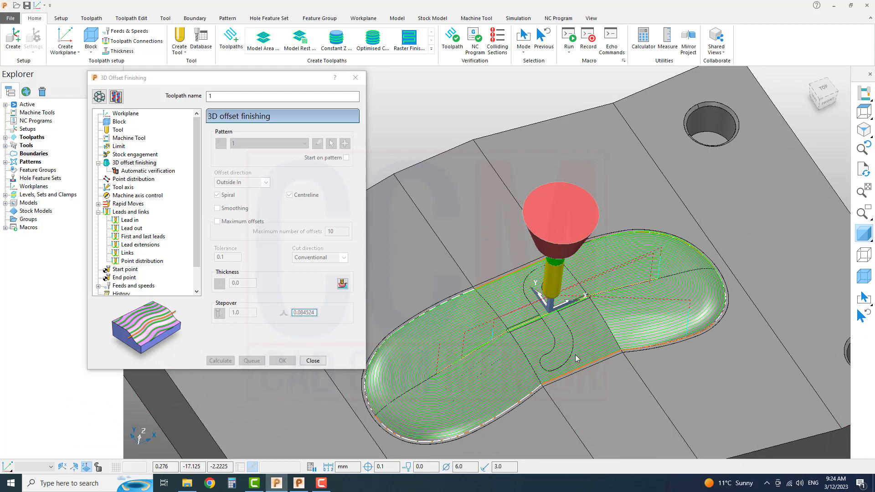
{"action": "scroll", "coordinate": [575, 354], "scroll_direction": "up", "scroll_amount": 2}
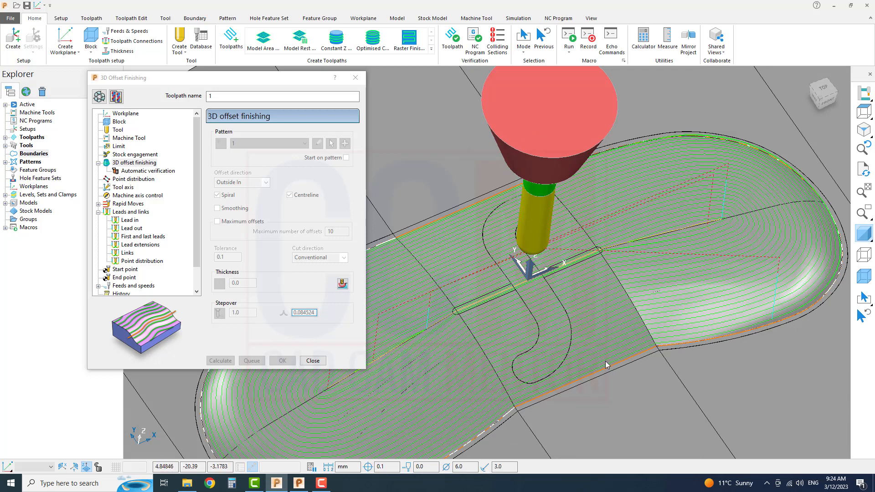
{"action": "scroll", "coordinate": [617, 267], "scroll_direction": "up", "scroll_amount": 4}
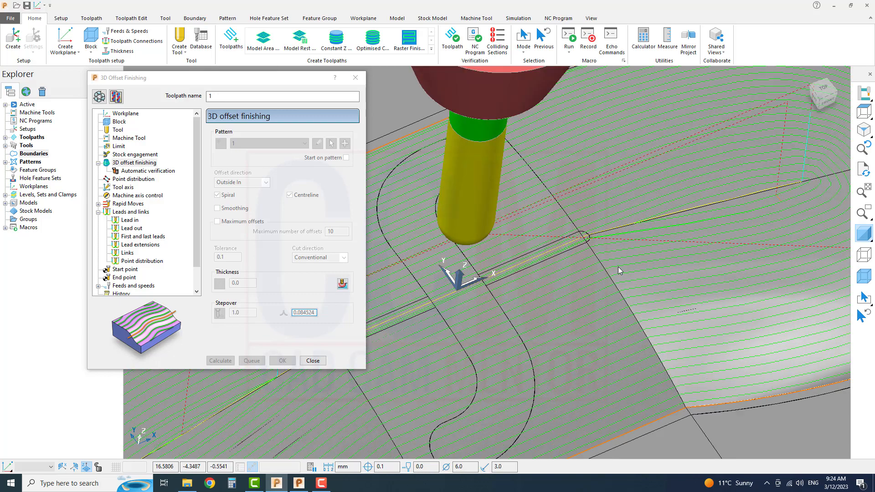
{"action": "scroll", "coordinate": [624, 265], "scroll_direction": "down", "scroll_amount": 3}
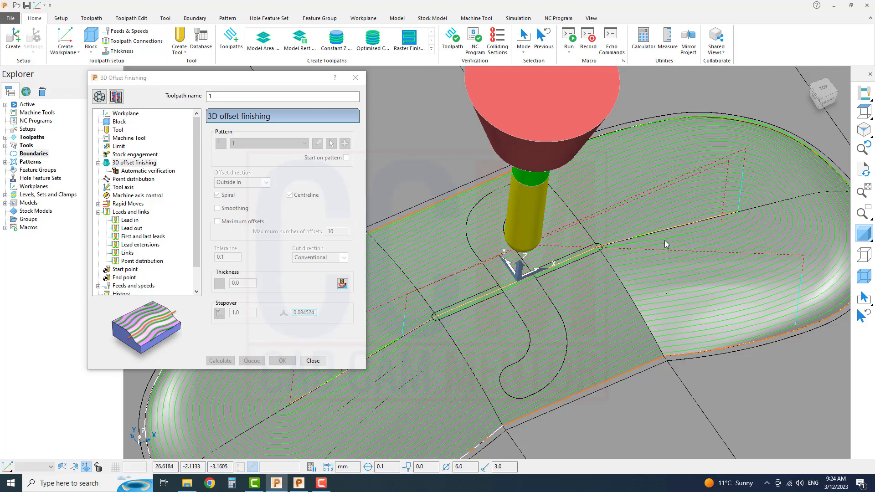
{"action": "scroll", "coordinate": [501, 301], "scroll_direction": "up", "scroll_amount": 5}
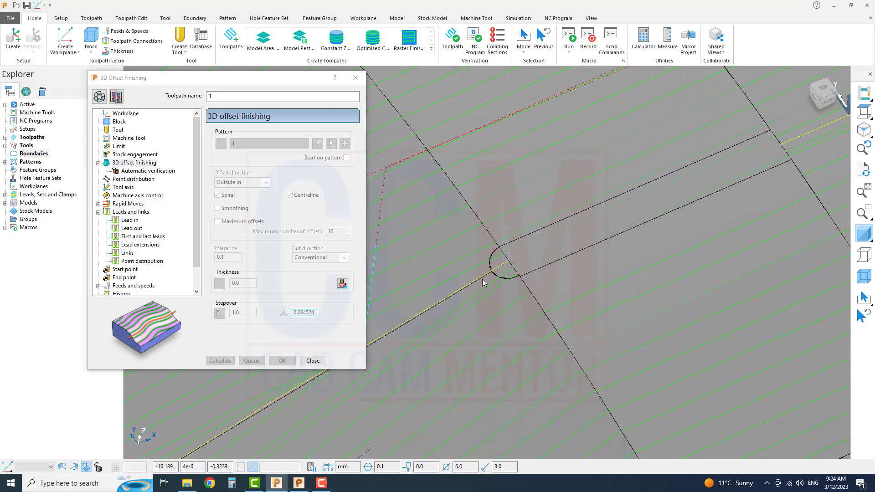
{"action": "scroll", "coordinate": [453, 287], "scroll_direction": "down", "scroll_amount": 3}
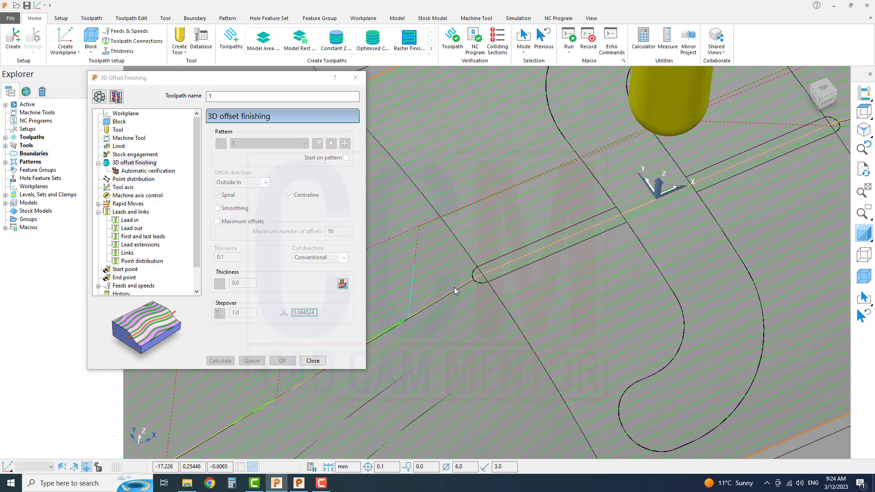
{"action": "scroll", "coordinate": [506, 278], "scroll_direction": "down", "scroll_amount": 2}
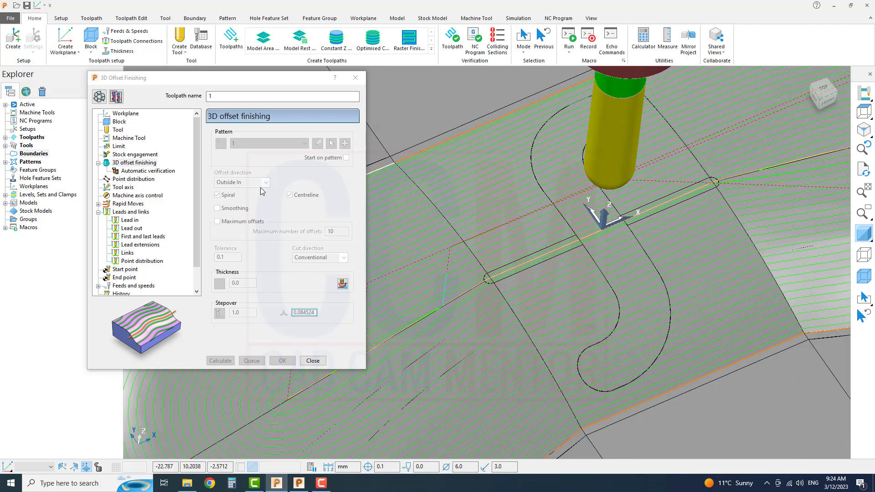
Reopen the toolpath for editing, enable the Smoothing option, and recalculate it.
{"action": "left_click", "coordinate": [98, 98]}
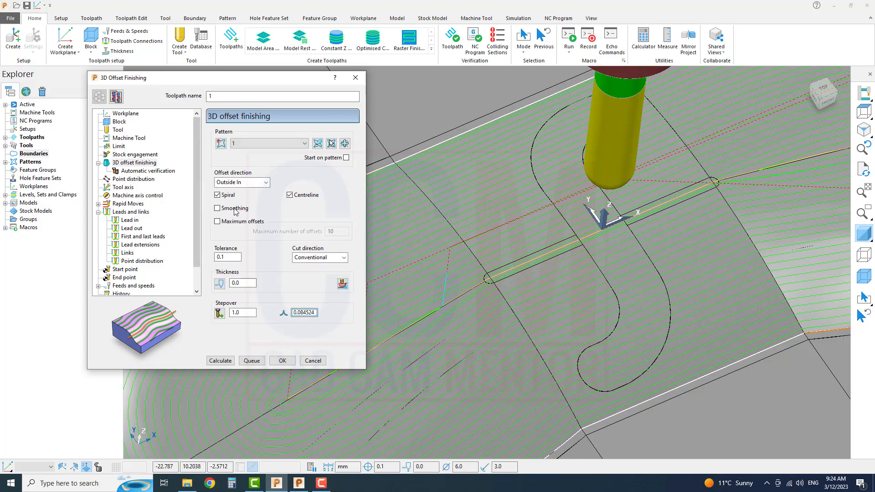
{"action": "left_click", "coordinate": [216, 208]}
{"action": "scroll", "coordinate": [528, 293], "scroll_direction": "down", "scroll_amount": 4}
{"action": "scroll", "coordinate": [521, 311], "scroll_direction": "up", "scroll_amount": 5}
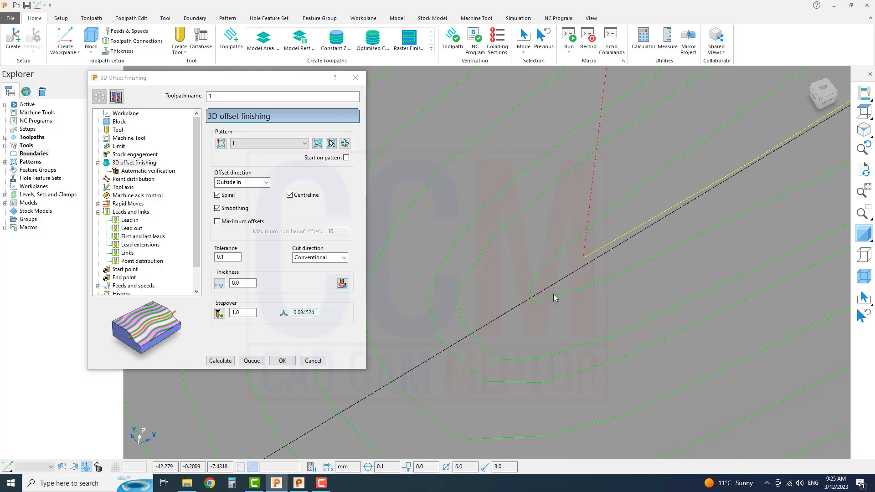
{"action": "left_click", "coordinate": [220, 361]}
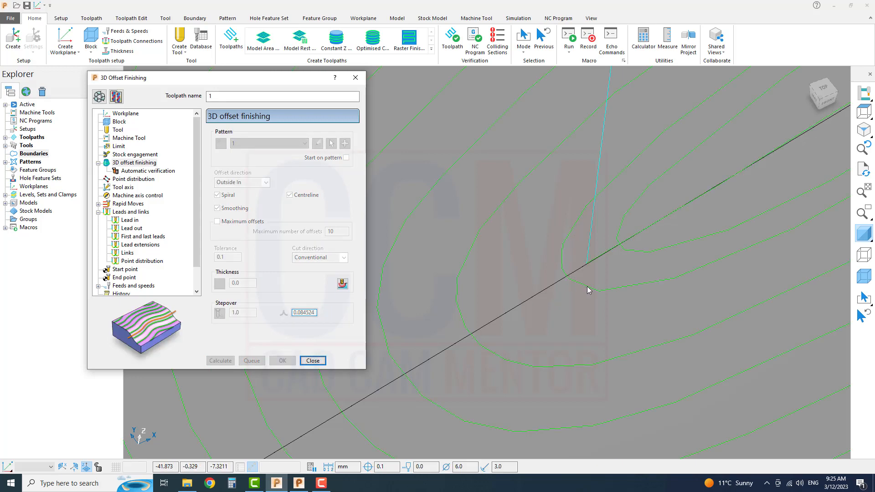
Examine the smoothed offset passes around the centre of the rounded end and across the whole cavity.
{"action": "scroll", "coordinate": [480, 283], "scroll_direction": "down", "scroll_amount": 5}
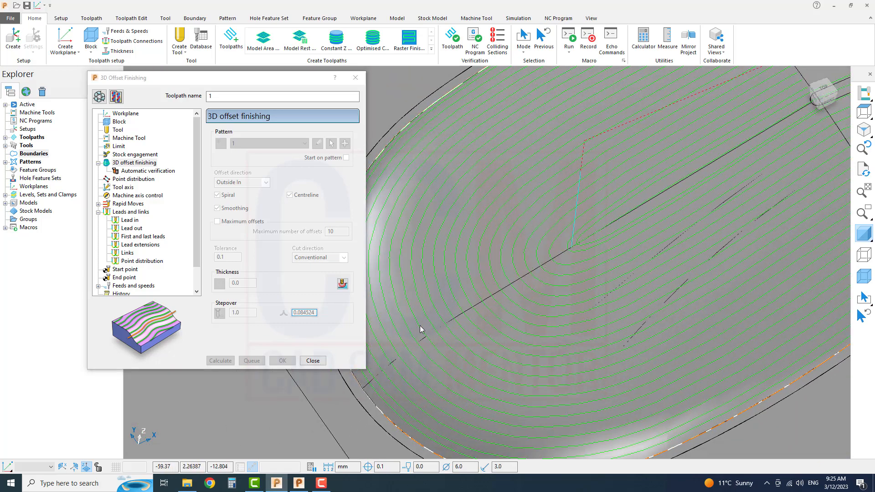
{"action": "scroll", "coordinate": [523, 267], "scroll_direction": "up", "scroll_amount": 5}
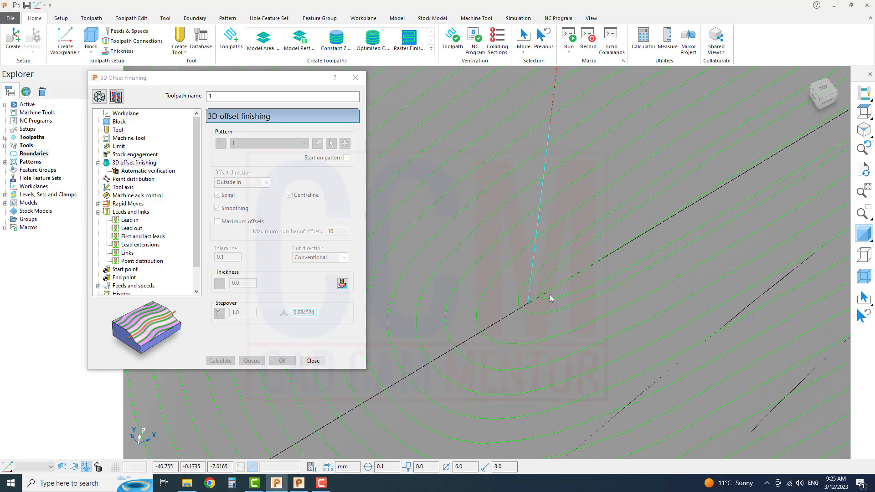
{"action": "scroll", "coordinate": [550, 299], "scroll_direction": "down", "scroll_amount": 5}
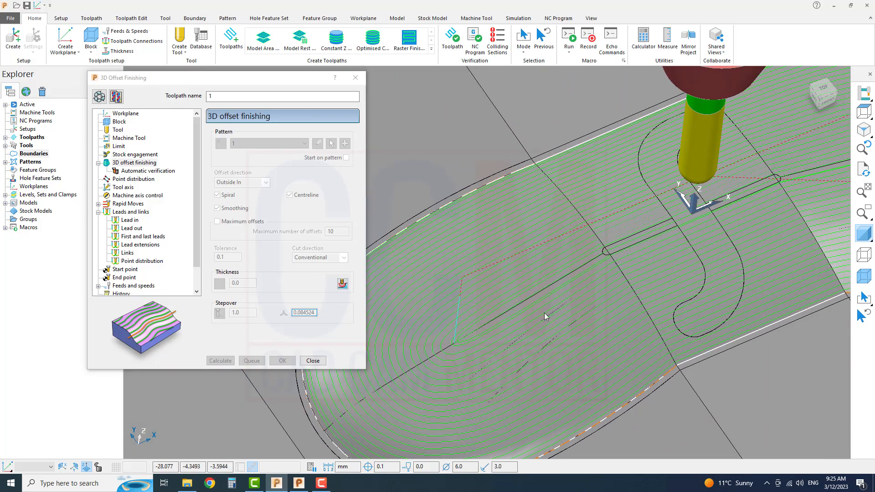
{"action": "scroll", "coordinate": [527, 254], "scroll_direction": "up", "scroll_amount": 5}
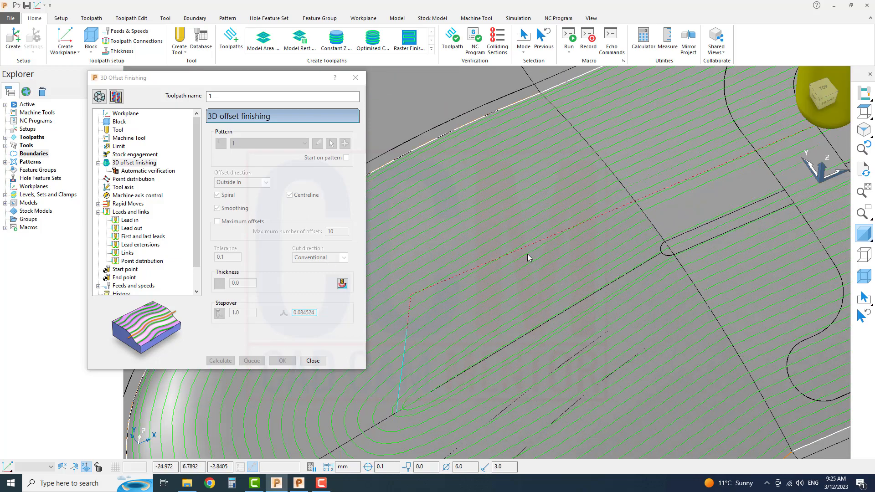
{"action": "scroll", "coordinate": [527, 253], "scroll_direction": "down", "scroll_amount": 6}
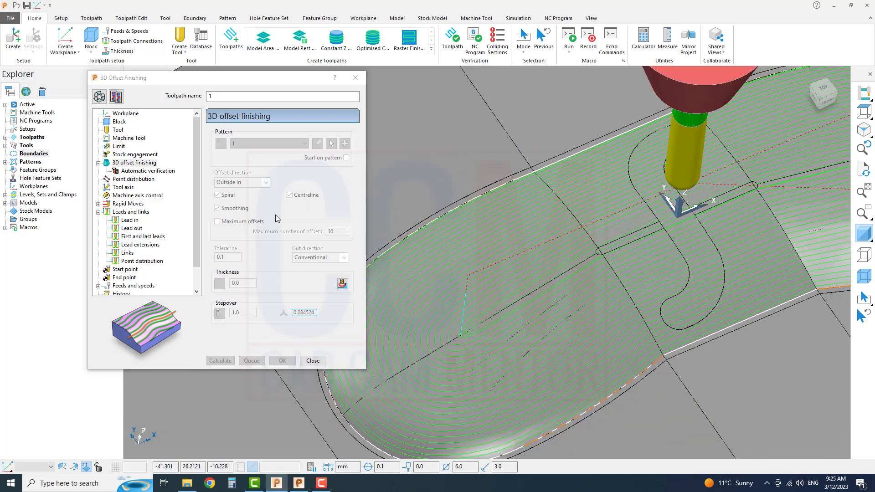
{"action": "scroll", "coordinate": [551, 258], "scroll_direction": "down", "scroll_amount": 5}
{"action": "scroll", "coordinate": [582, 269], "scroll_direction": "up", "scroll_amount": 2}
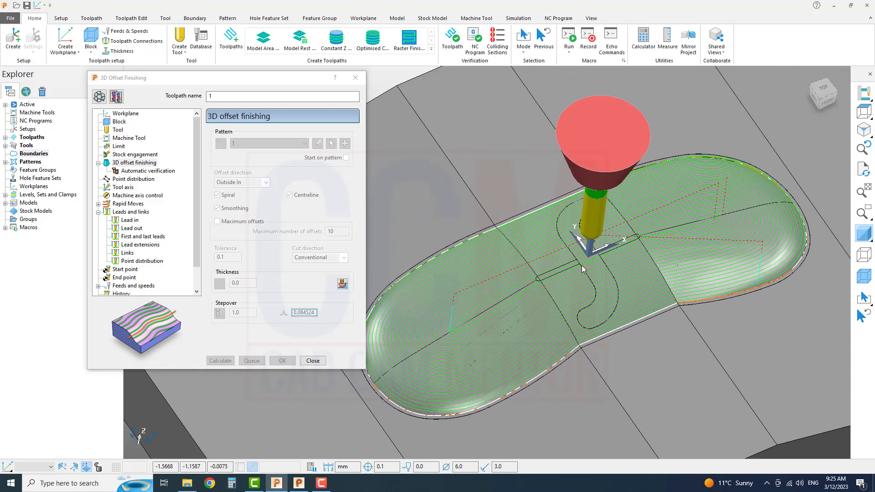
{"action": "middle_click_drag", "start_coordinate": [581, 265], "coordinate": [578, 270], "text": "shift"}
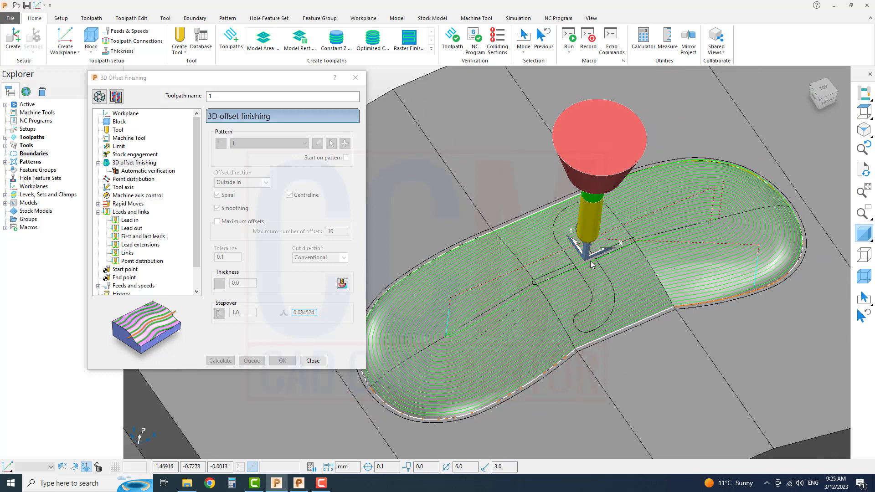
Reopen the toolpath for editing, enable Maximum offsets with 10 offsets, recalculate it, and check the limited passes along the cavity edge.
{"action": "left_click", "coordinate": [99, 97]}
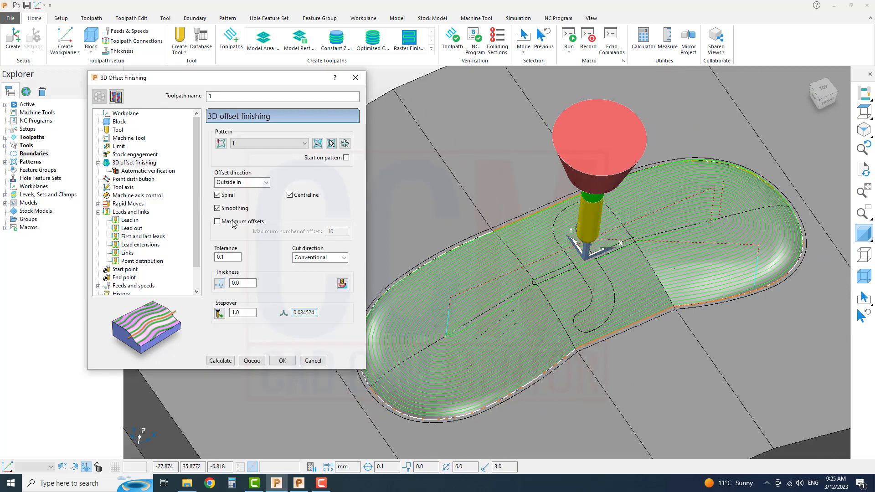
{"action": "left_click", "coordinate": [241, 223]}
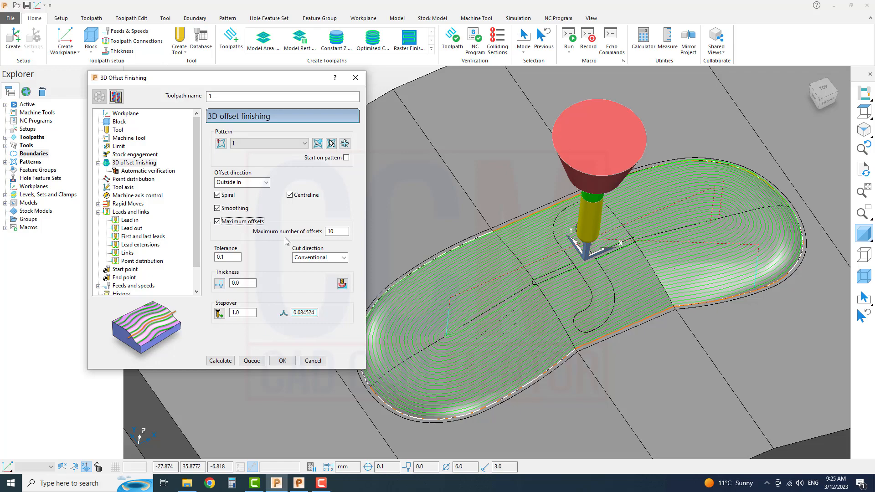
{"action": "scroll", "coordinate": [704, 291], "scroll_direction": "up", "scroll_amount": 5}
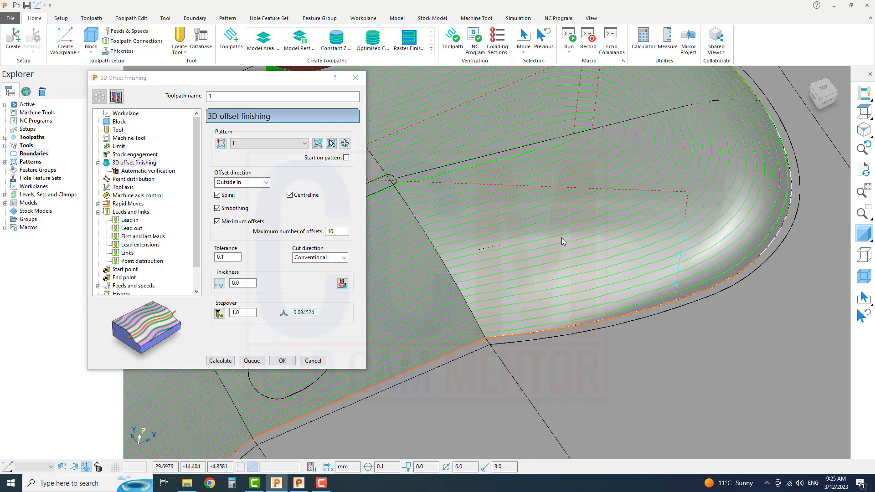
{"action": "left_click_drag", "start_coordinate": [338, 232], "coordinate": [311, 233]}
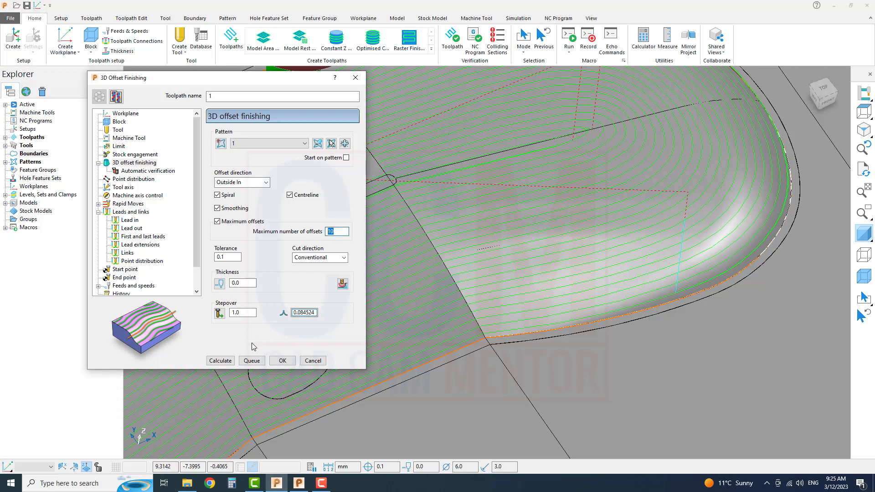
{"action": "left_click", "coordinate": [220, 360]}
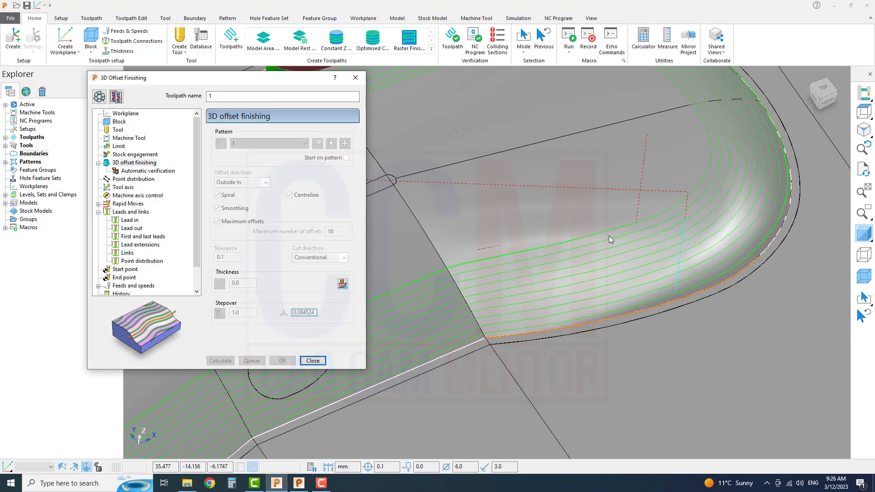
{"action": "scroll", "coordinate": [588, 248], "scroll_direction": "down", "scroll_amount": 5}
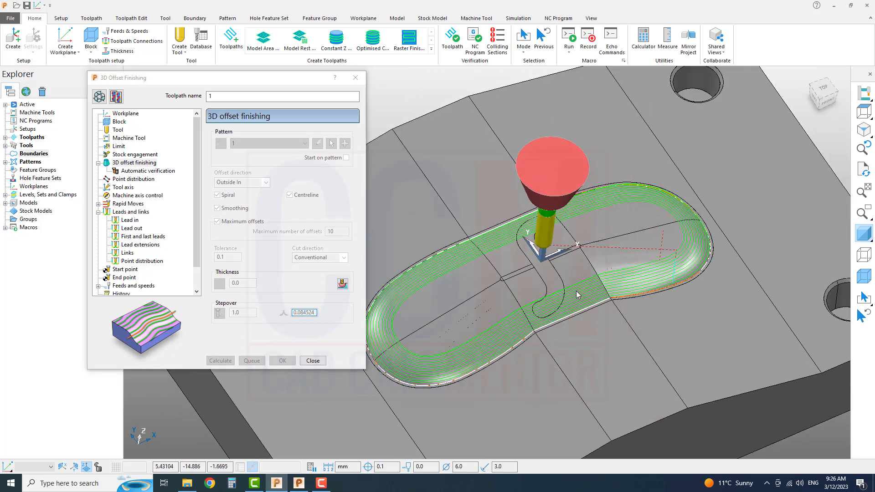
{"action": "scroll", "coordinate": [590, 284], "scroll_direction": "up", "scroll_amount": 3}
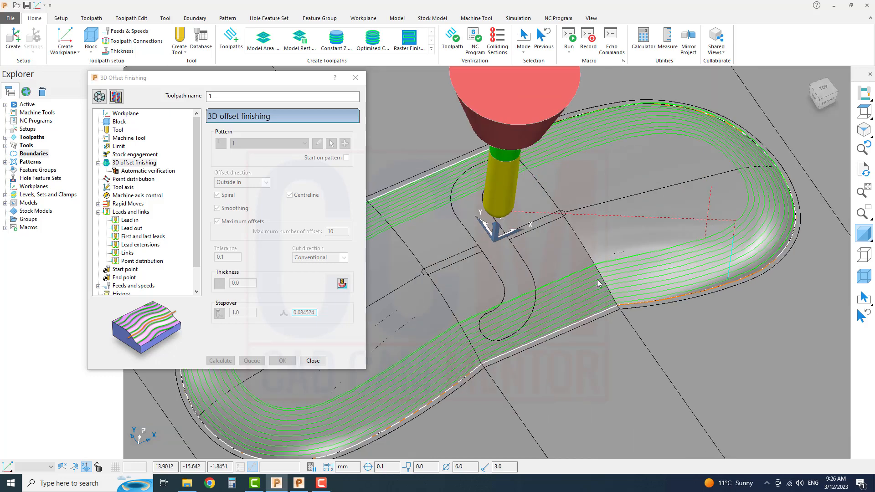
{"action": "scroll", "coordinate": [597, 283], "scroll_direction": "up", "scroll_amount": 3}
{"action": "scroll", "coordinate": [598, 283], "scroll_direction": "up", "scroll_amount": 3}
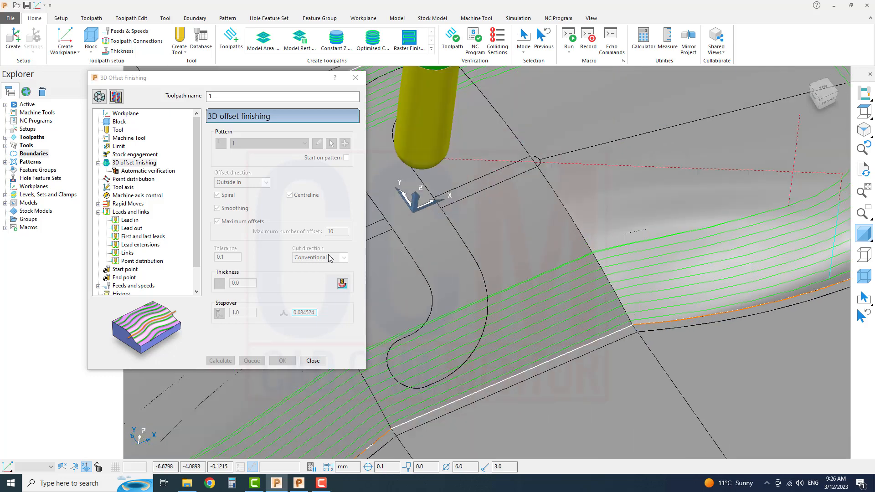
Reopen the toolpath for editing, disable Maximum offsets, recalculate it, and check the passes over the full cavity.
{"action": "left_click", "coordinate": [99, 97]}
{"action": "left_click", "coordinate": [250, 223]}
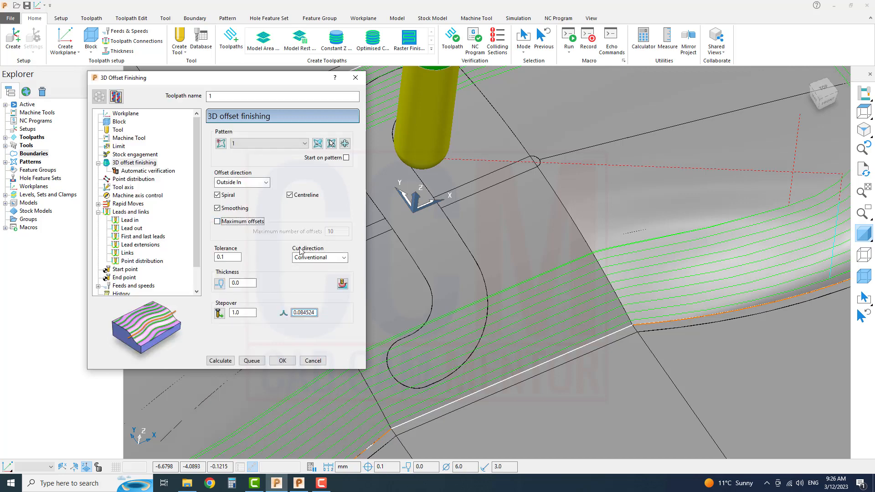
{"action": "left_click", "coordinate": [220, 361]}
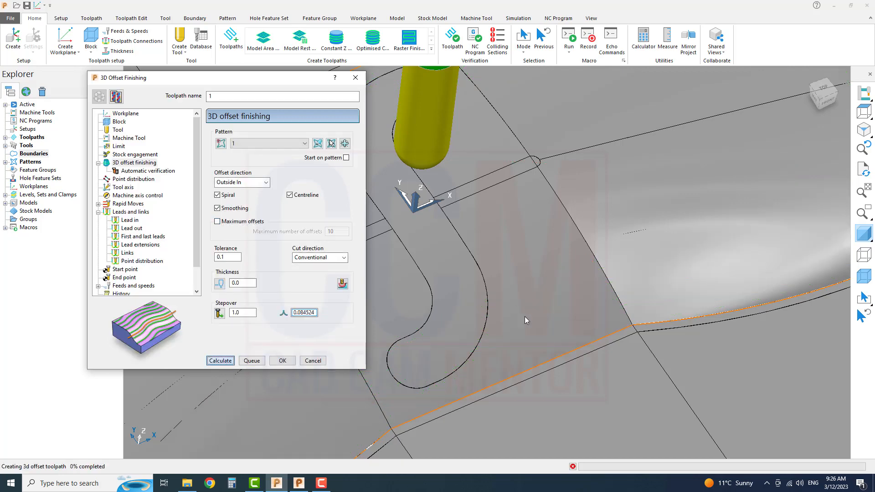
{"action": "scroll", "coordinate": [548, 309], "scroll_direction": "down", "scroll_amount": 5}
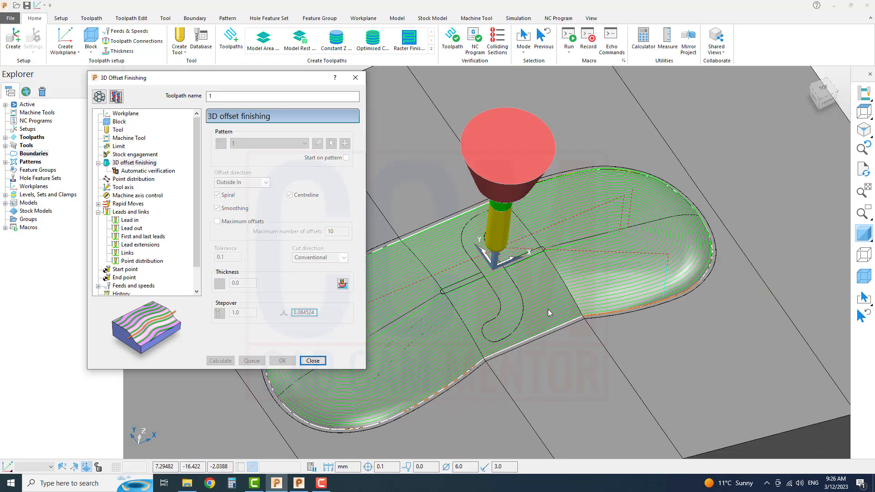
{"action": "scroll", "coordinate": [556, 342], "scroll_direction": "up", "scroll_amount": 4}
{"action": "scroll", "coordinate": [540, 275], "scroll_direction": "down", "scroll_amount": 2}
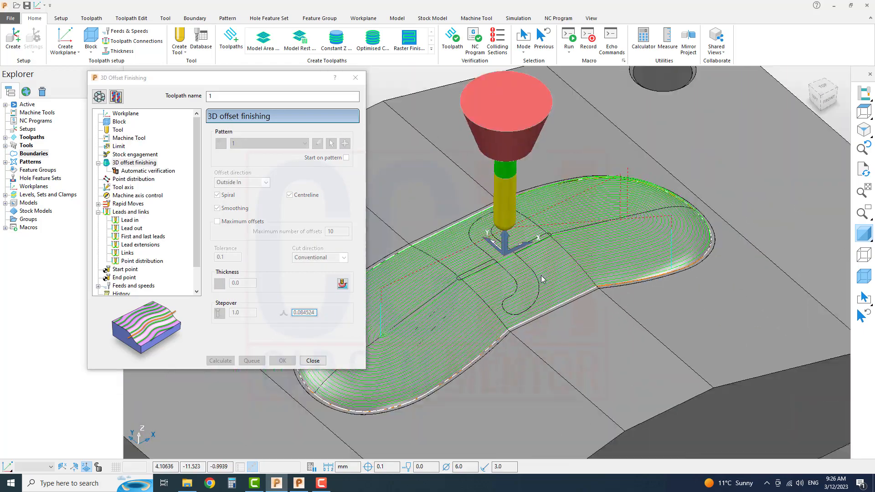
{"action": "scroll", "coordinate": [534, 294], "scroll_direction": "up", "scroll_amount": 1}
{"action": "scroll", "coordinate": [534, 296], "scroll_direction": "up", "scroll_amount": 3}
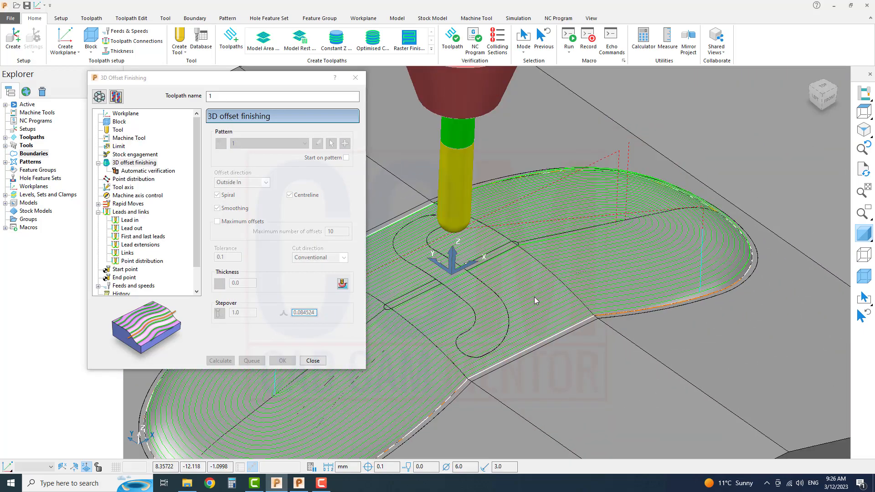
Close the 3D offset finishing settings and expand the project's list of toolpaths.
{"action": "left_click", "coordinate": [312, 361]}
{"action": "scroll", "coordinate": [495, 280], "scroll_direction": "down", "scroll_amount": 5}
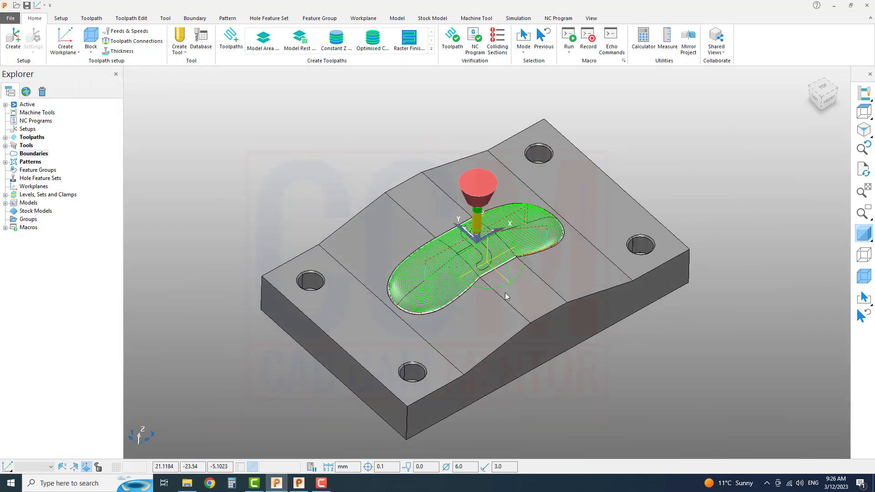
{"action": "middle_click_drag", "start_coordinate": [455, 270], "coordinate": [454, 261]}
{"action": "left_click", "coordinate": [5, 138]}
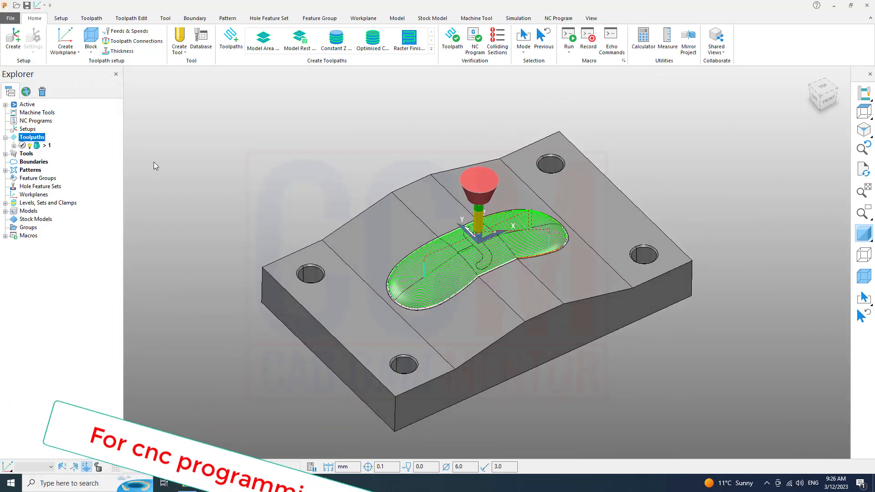
Create an individual NC program from toolpath 1.
{"action": "scroll", "coordinate": [504, 247], "scroll_direction": "up", "scroll_amount": 3}
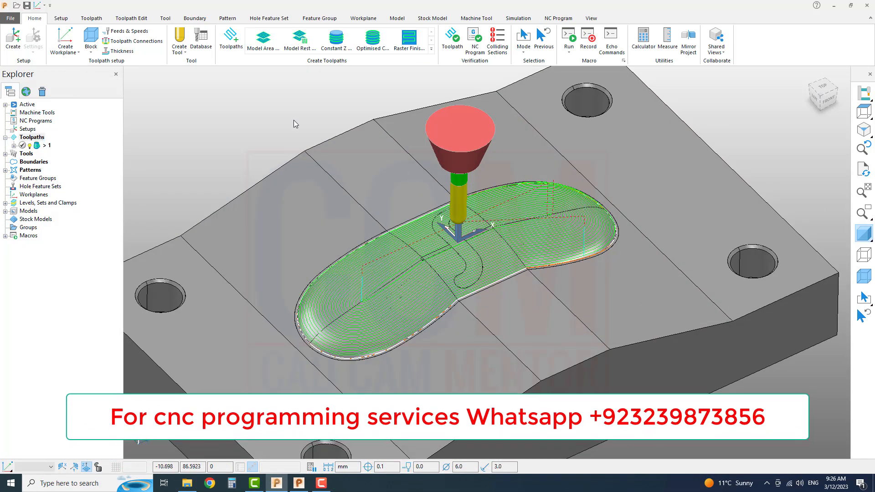
{"action": "right_click", "coordinate": [37, 145]}
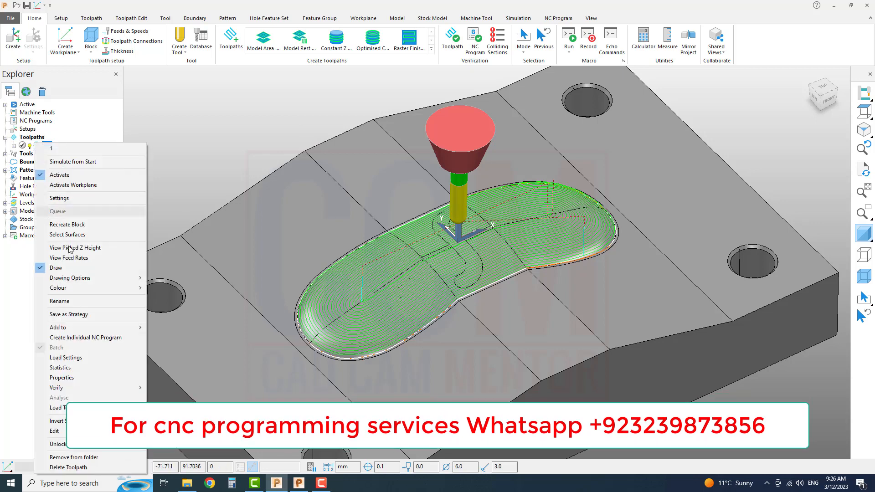
{"action": "left_click", "coordinate": [108, 338]}
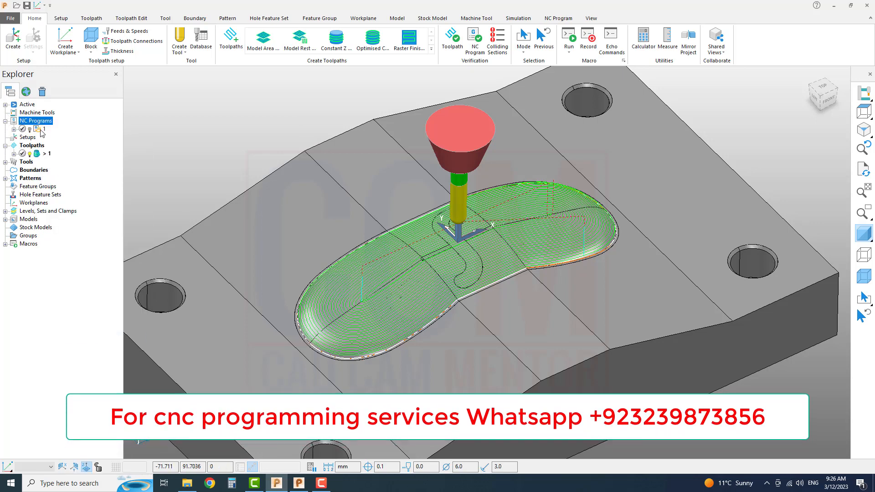
Open the settings of NC program 1, review the machine option file selection and the output file path, and close them without writing.
{"action": "right_click", "coordinate": [43, 130]}
{"action": "left_click", "coordinate": [65, 248]}
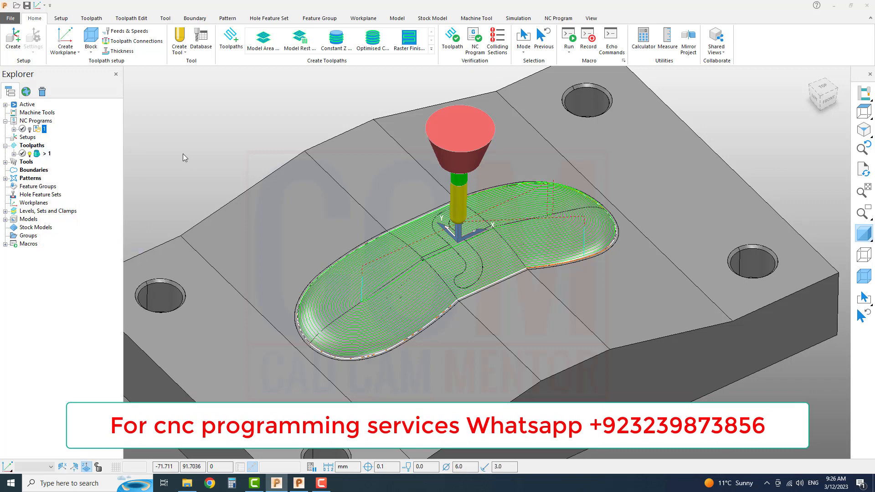
{"action": "left_click", "coordinate": [255, 86]}
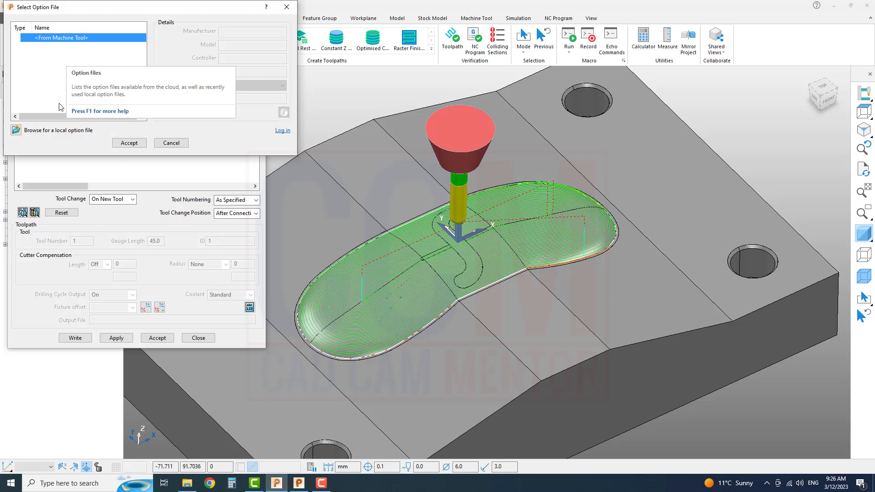
{"action": "left_click", "coordinate": [170, 144]}
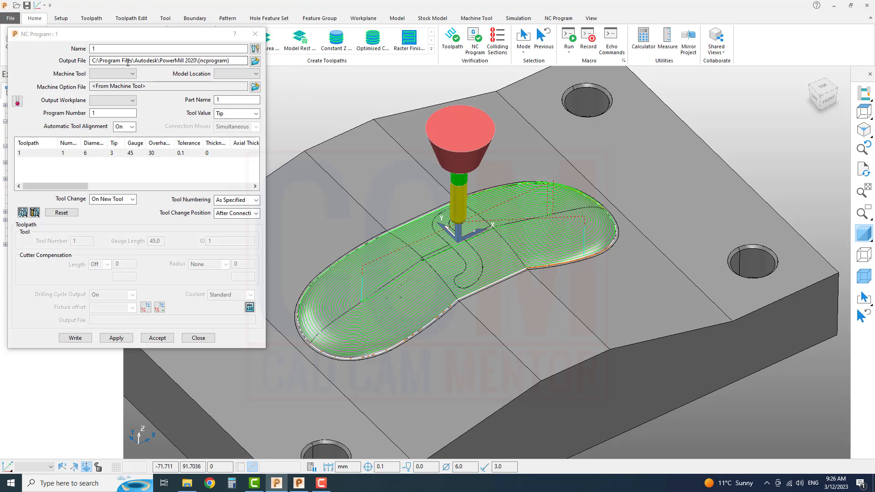
{"action": "left_click_drag", "start_coordinate": [127, 61], "coordinate": [160, 61]}
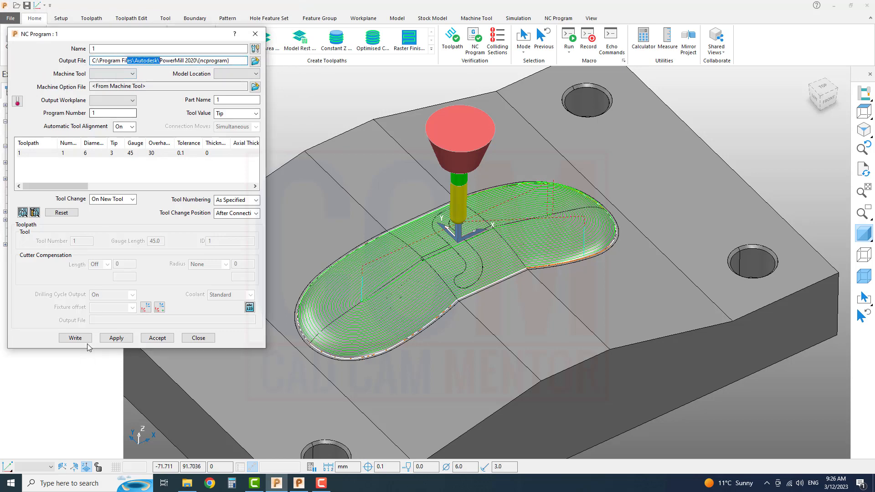
{"action": "left_click", "coordinate": [208, 339]}
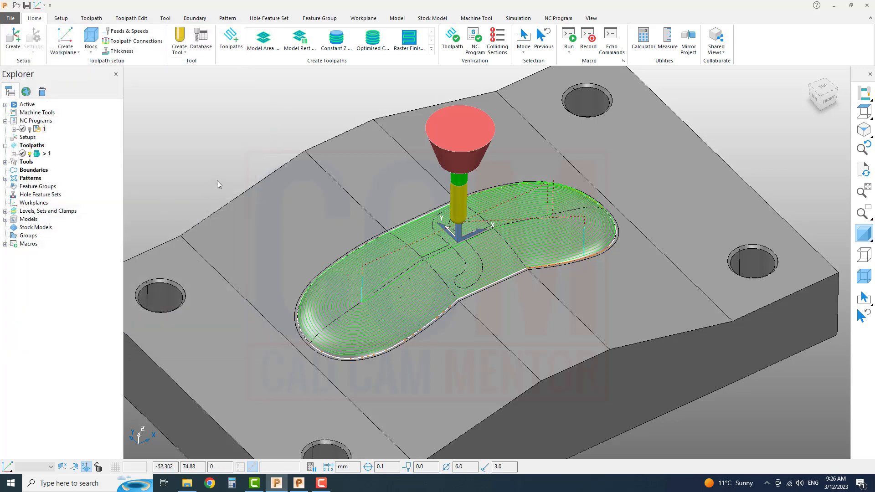
Preview the Constant Z Finishing strategy among the finishing toolpath strategies and leave the selection without creating a toolpath.
{"action": "scroll", "coordinate": [527, 236], "scroll_direction": "down", "scroll_amount": 2}
{"action": "middle_click_drag", "start_coordinate": [481, 289], "coordinate": [379, 283], "text": "shift"}
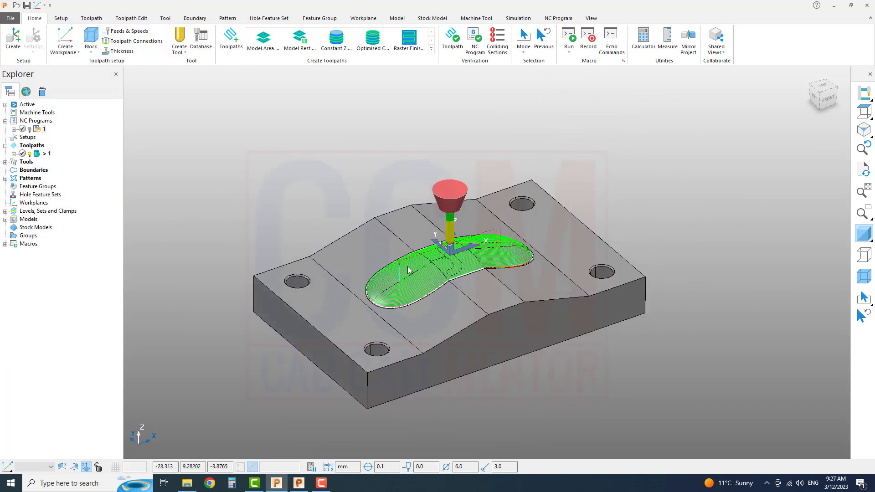
{"action": "left_click", "coordinate": [231, 38]}
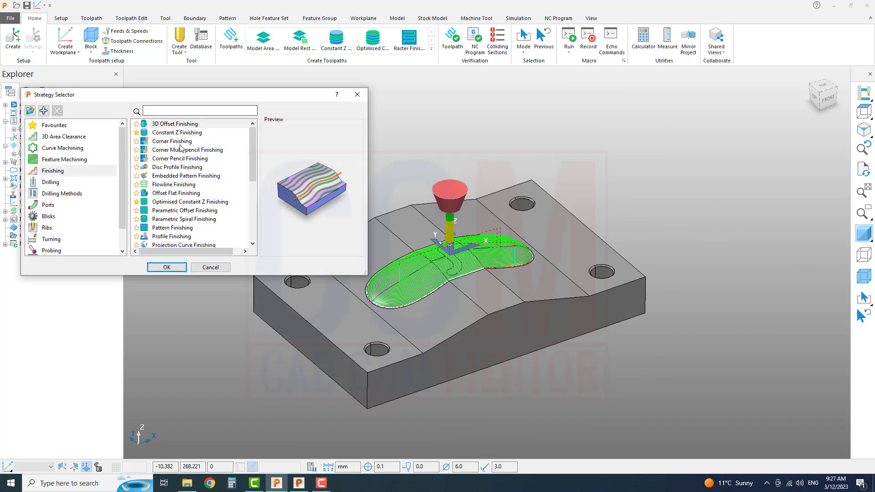
{"action": "left_click", "coordinate": [153, 133]}
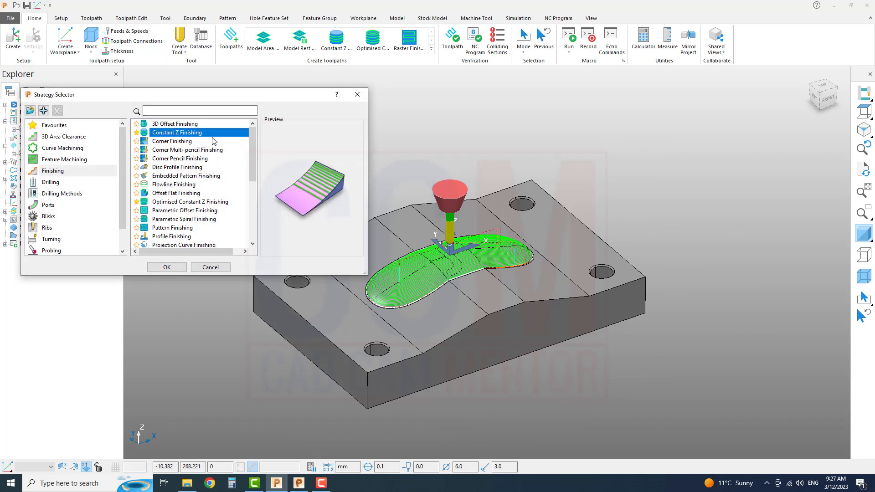
{"action": "left_click", "coordinate": [213, 268]}
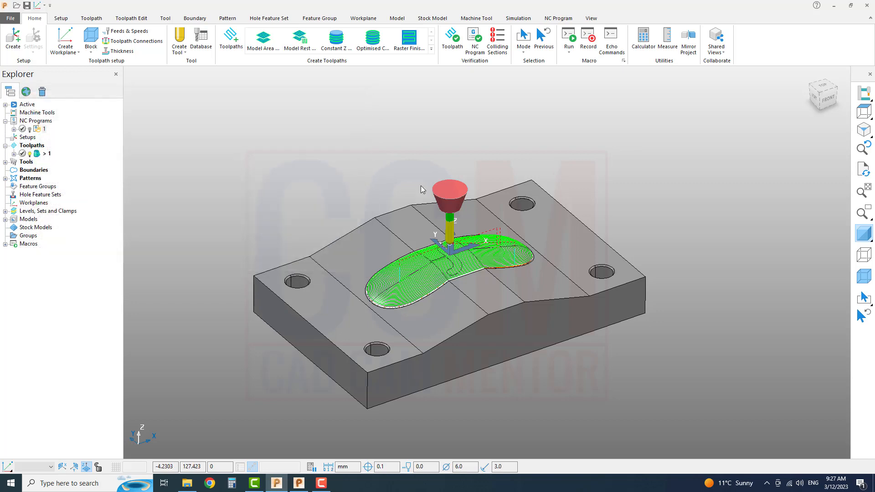
{"action": "scroll", "coordinate": [516, 224], "scroll_direction": "up", "scroll_amount": 2}
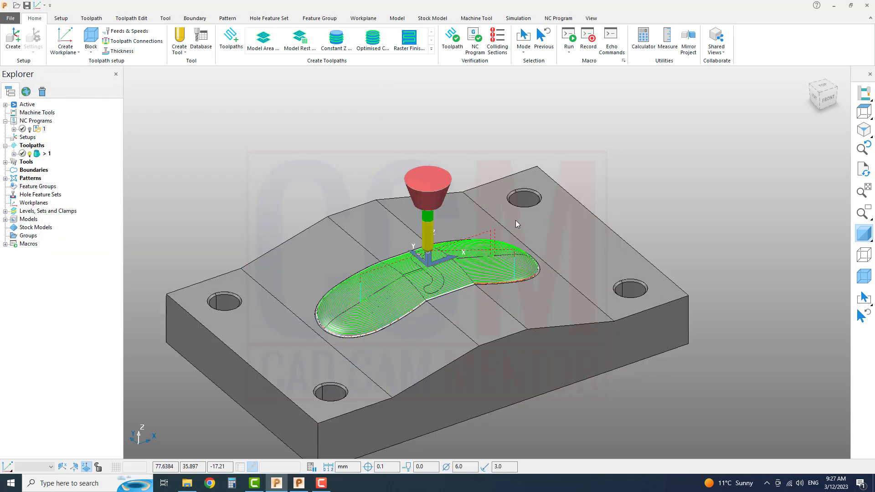
{"action": "scroll", "coordinate": [516, 220], "scroll_direction": "up", "scroll_amount": 2}
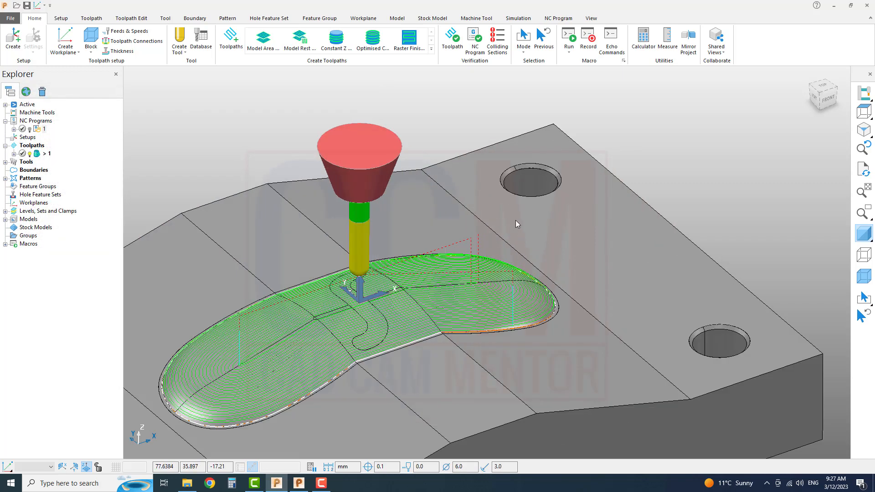
{"action": "scroll", "coordinate": [515, 220], "scroll_direction": "down", "scroll_amount": 4}
{"action": "middle_click_drag", "start_coordinate": [535, 299], "coordinate": [520, 307]}
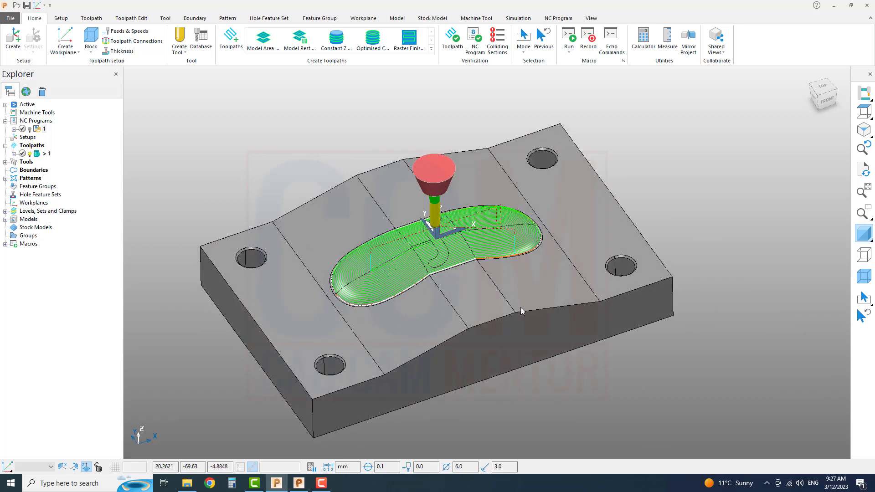